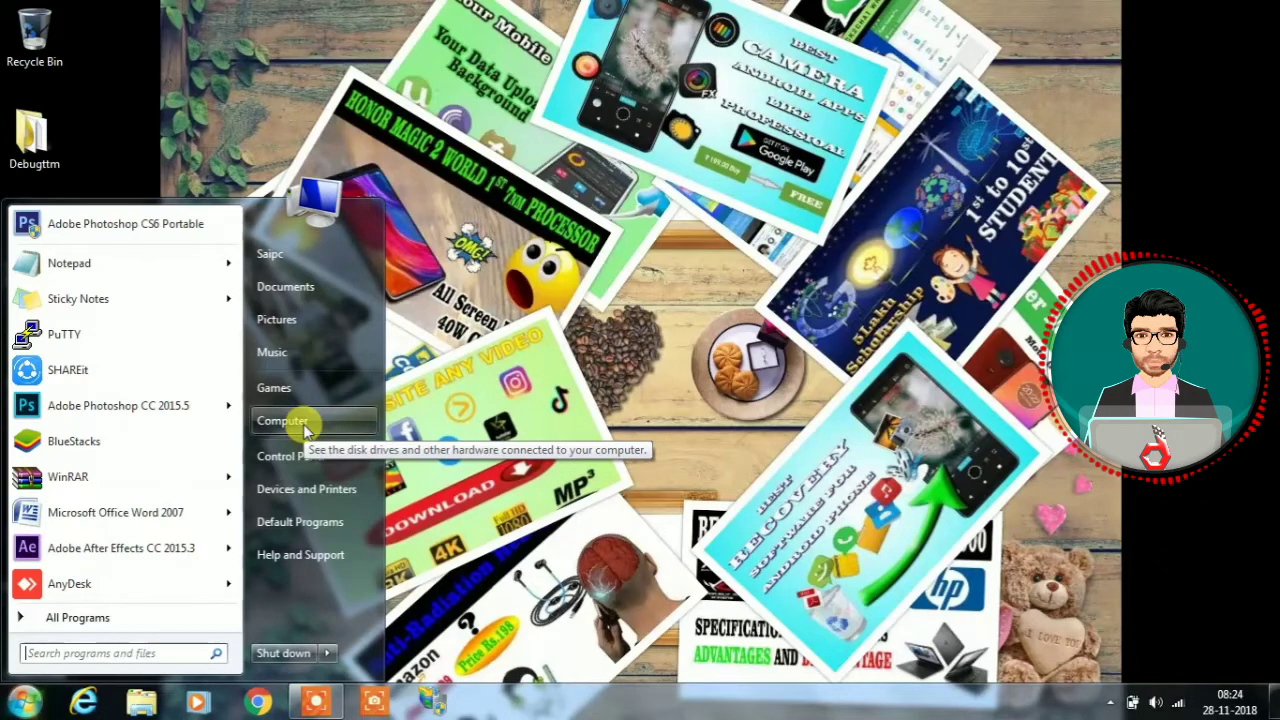
Open the Computer window and start Turn on BitLocker for the DEBUGTTM (F:) drive.
{"action": "right_click", "coordinate": [307, 428]}
{"action": "left_click", "coordinate": [320, 440]}
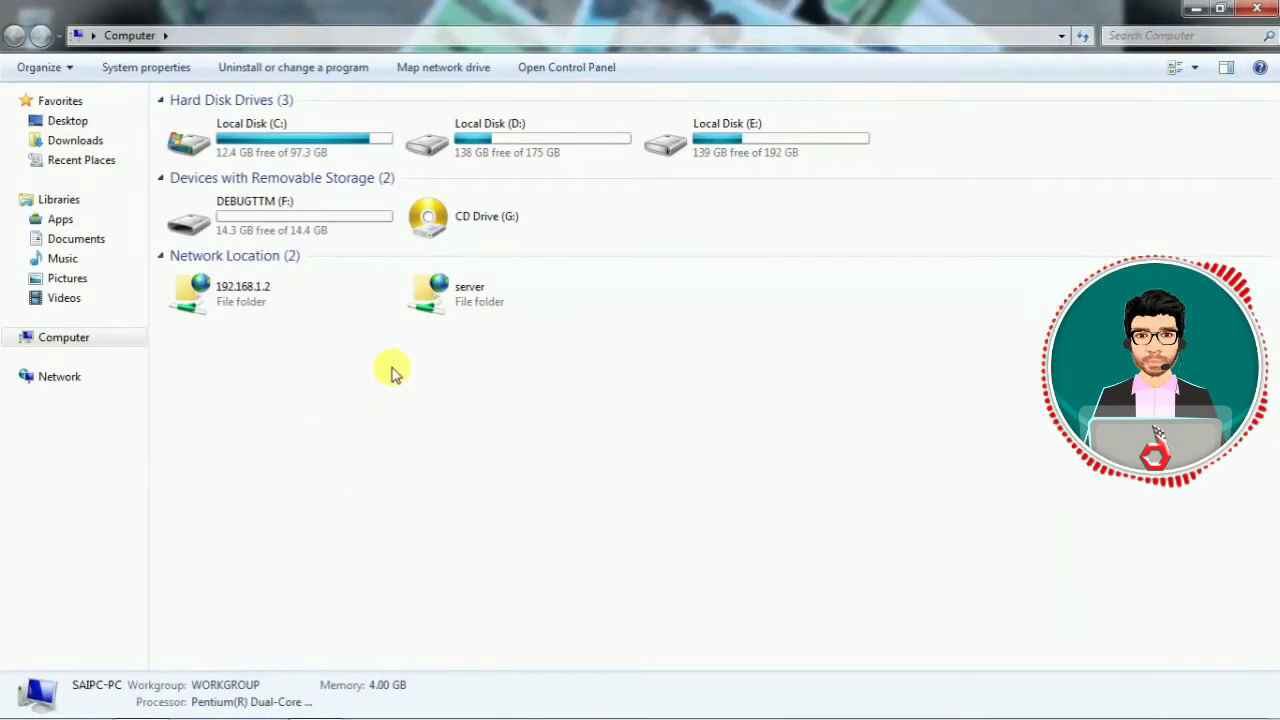
{"action": "left_click", "coordinate": [268, 222]}
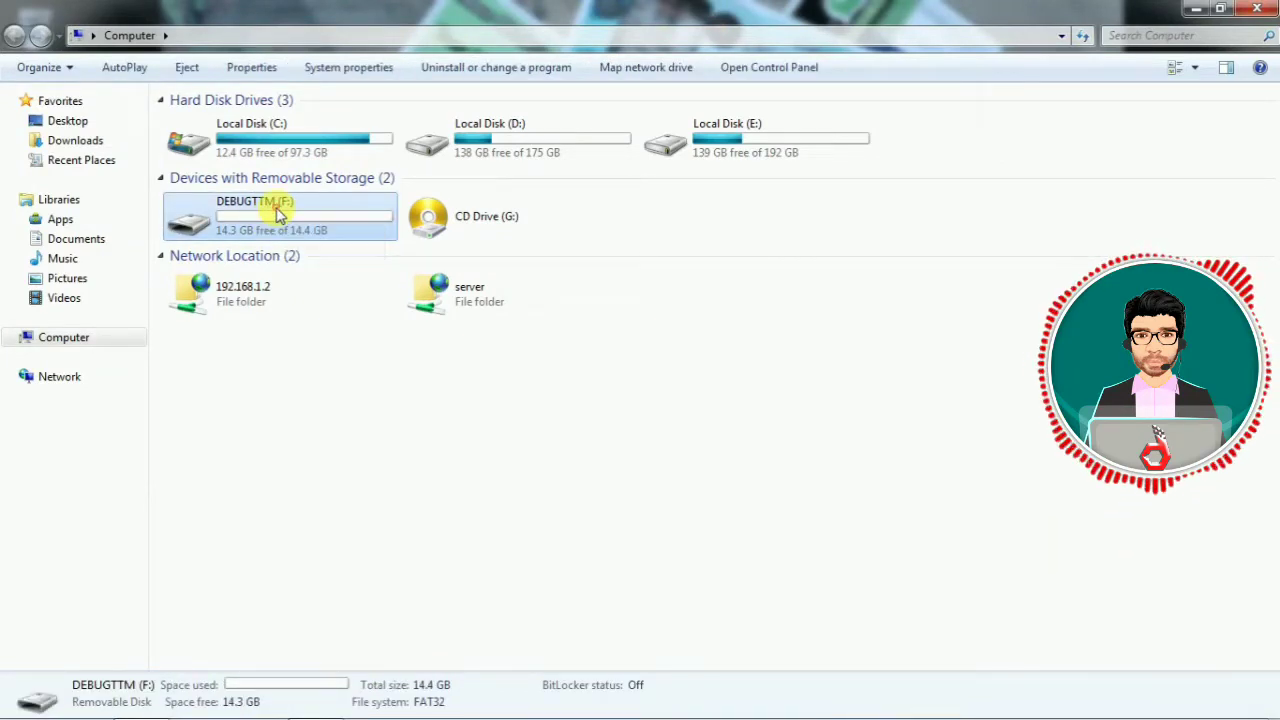
{"action": "right_click", "coordinate": [277, 208]}
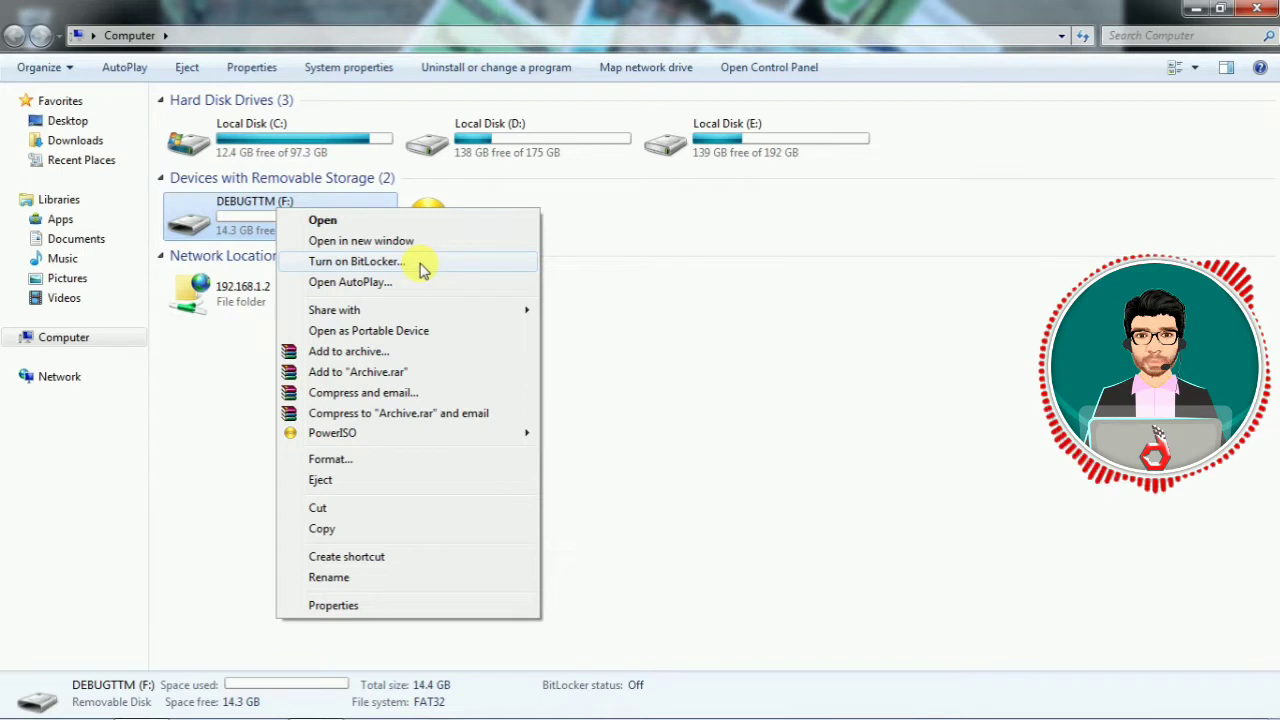
{"action": "left_click", "coordinate": [420, 268]}
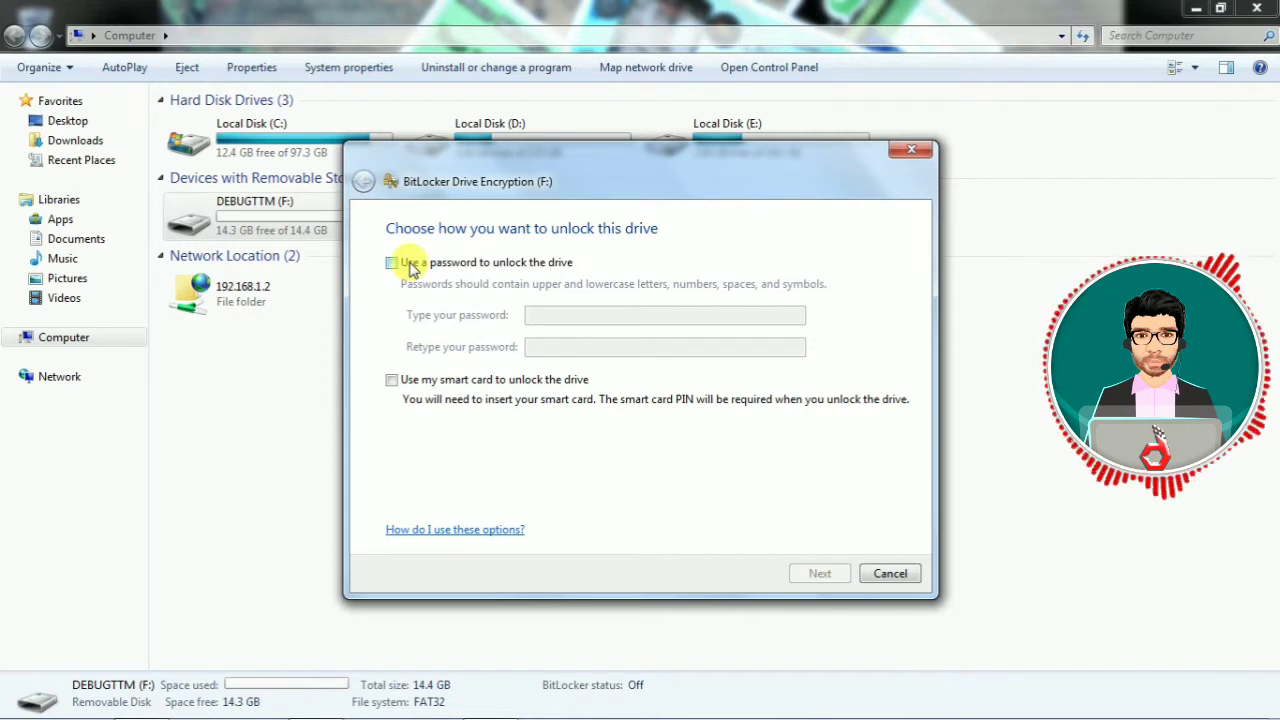
Choose password unlocking for drive F:, enter the drive password and confirm it.
{"action": "left_click", "coordinate": [392, 263]}
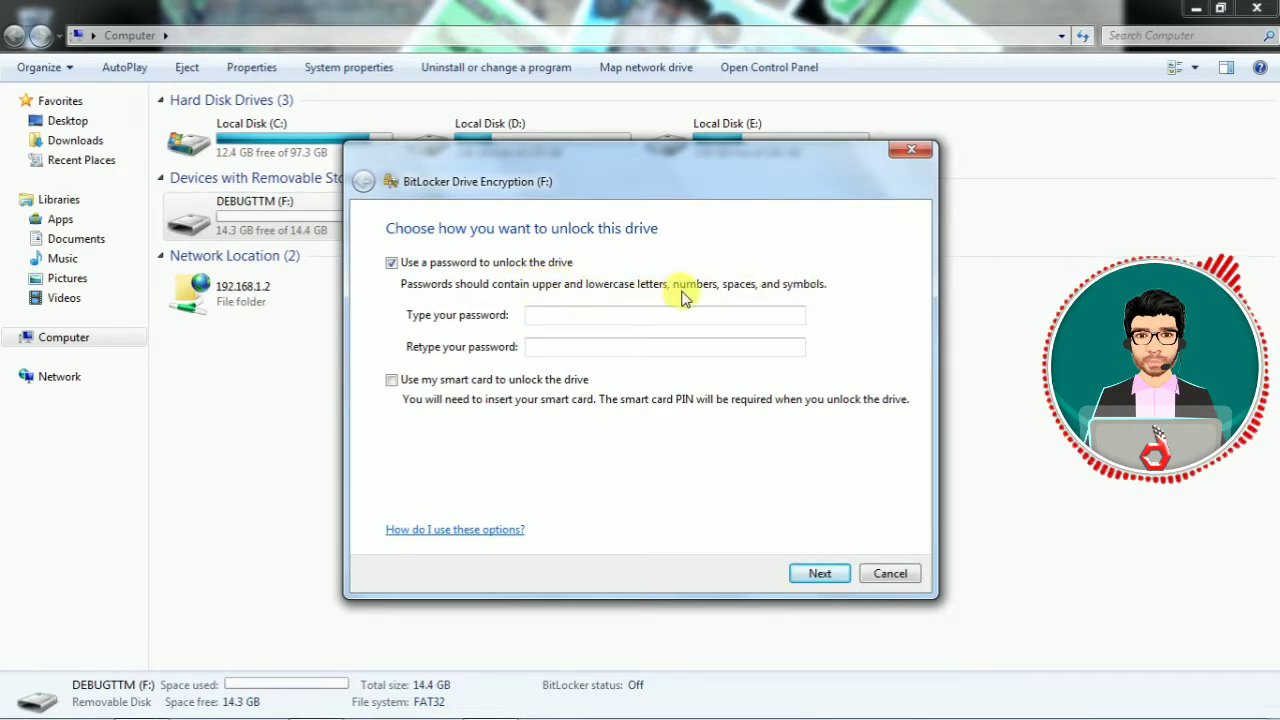
{"action": "left_click", "coordinate": [584, 317]}
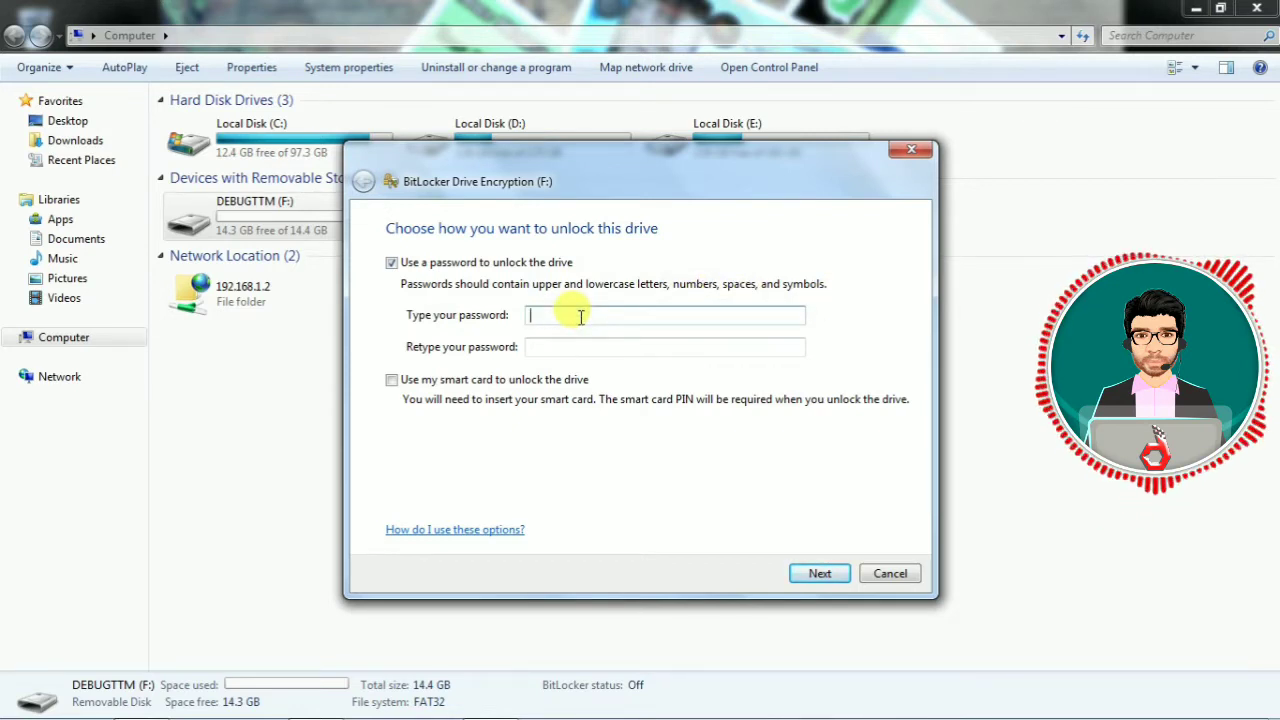
{"action": "type", "text": "12"}
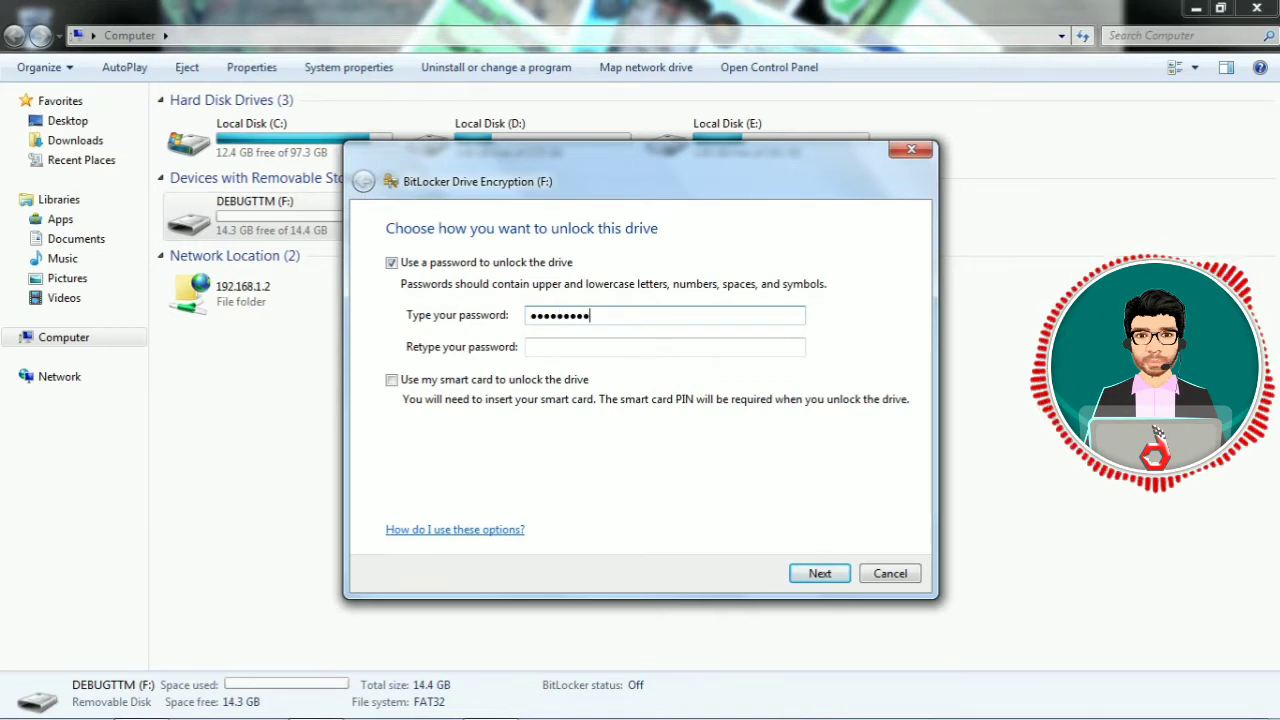
{"action": "type", "text": "3456789"}
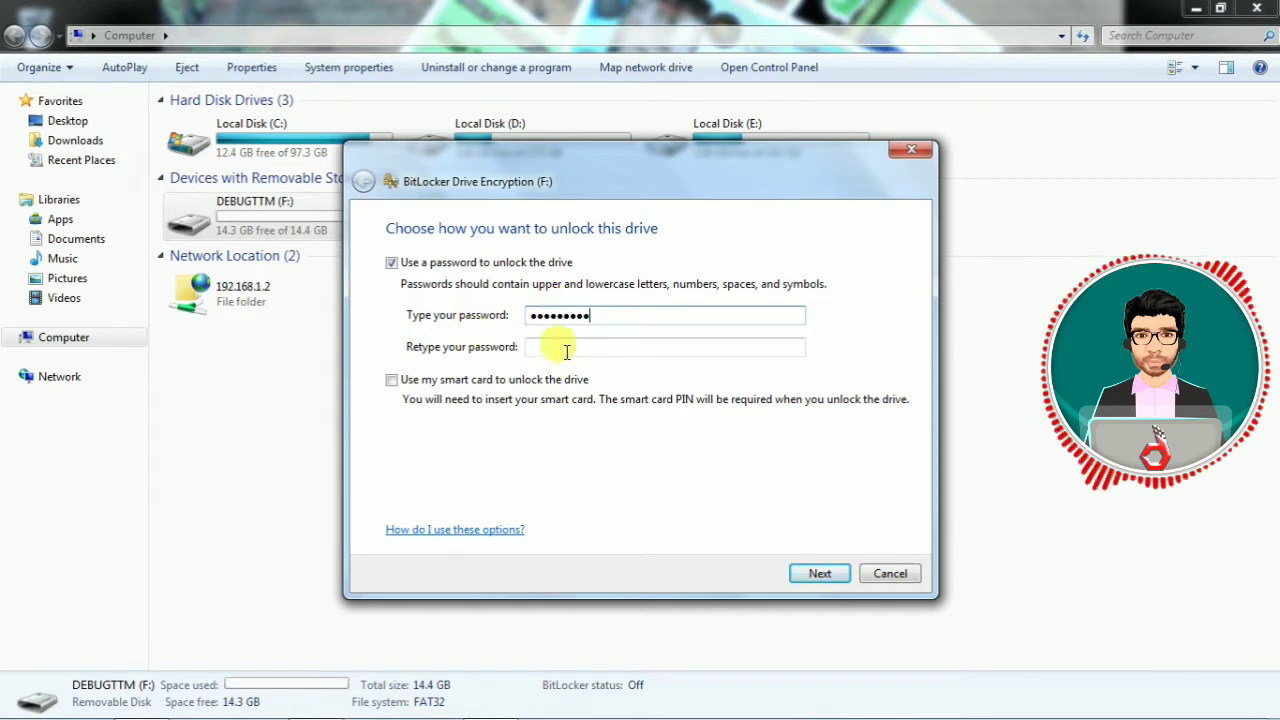
{"action": "left_click", "coordinate": [567, 343]}
{"action": "type", "text": "12"}
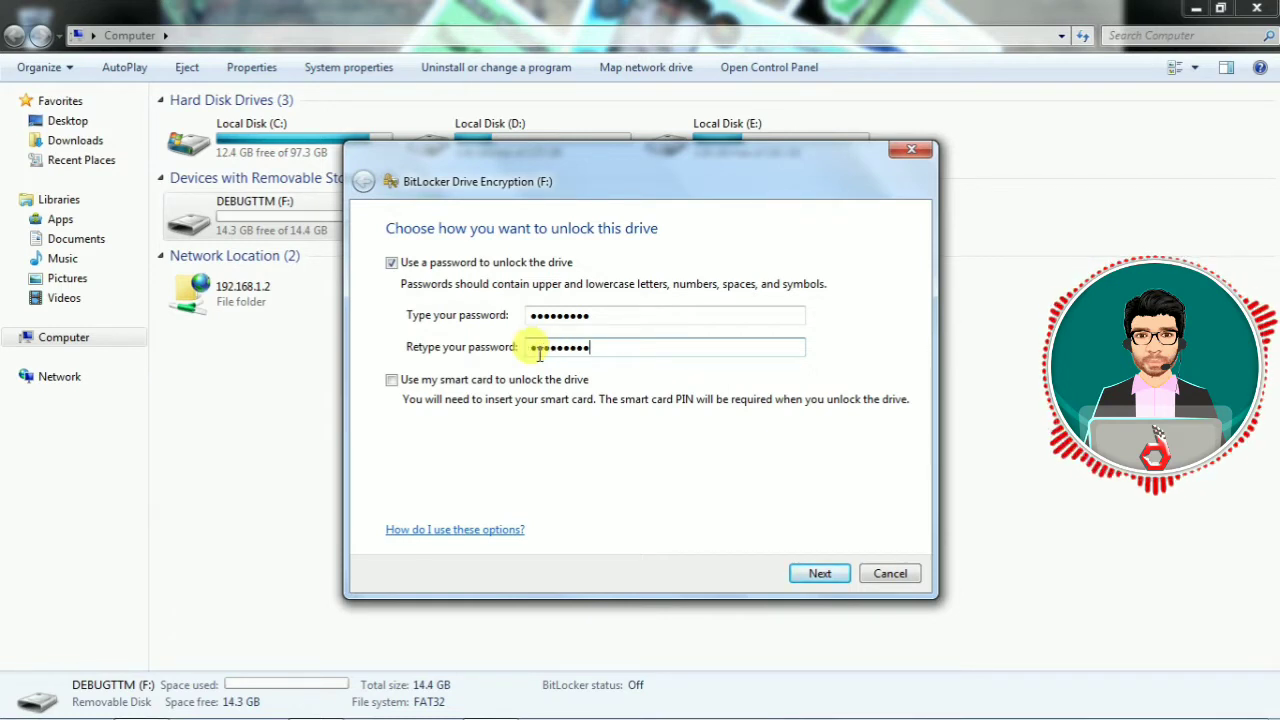
{"action": "left_click", "coordinate": [832, 580]}
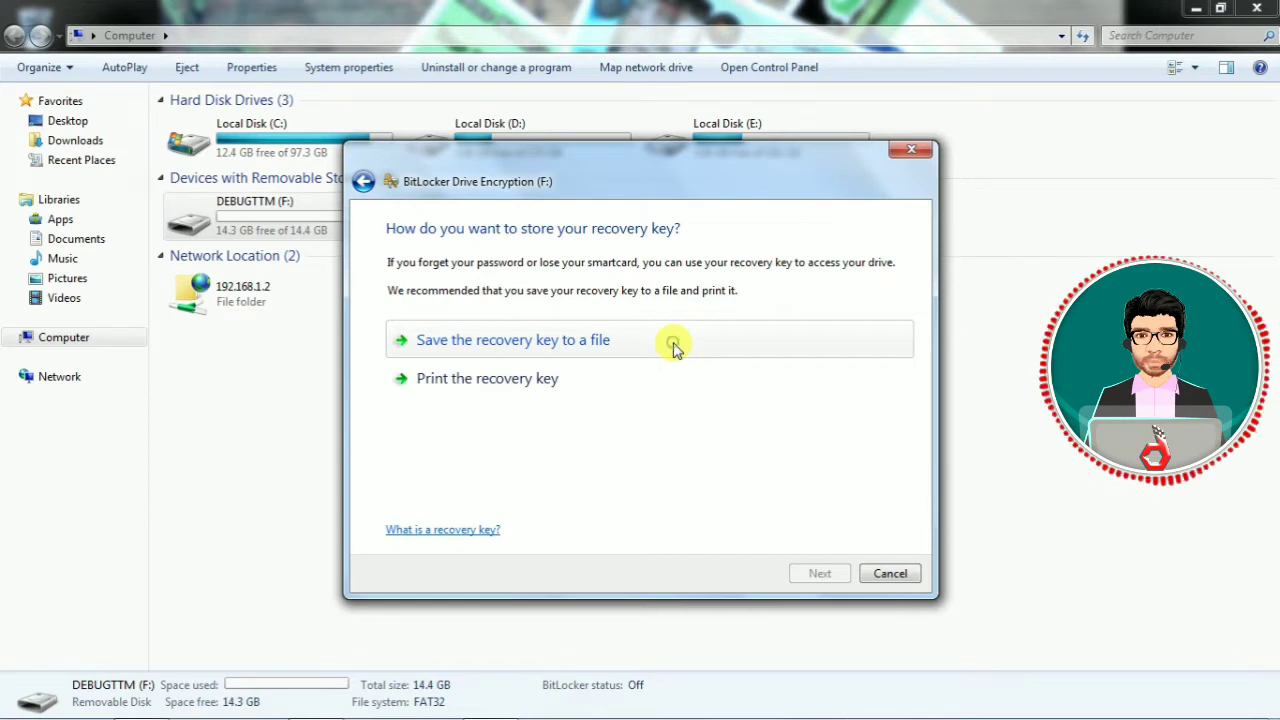
Save the BitLocker recovery key as a text file on the Desktop, then return to Computer.
{"action": "left_click", "coordinate": [673, 343]}
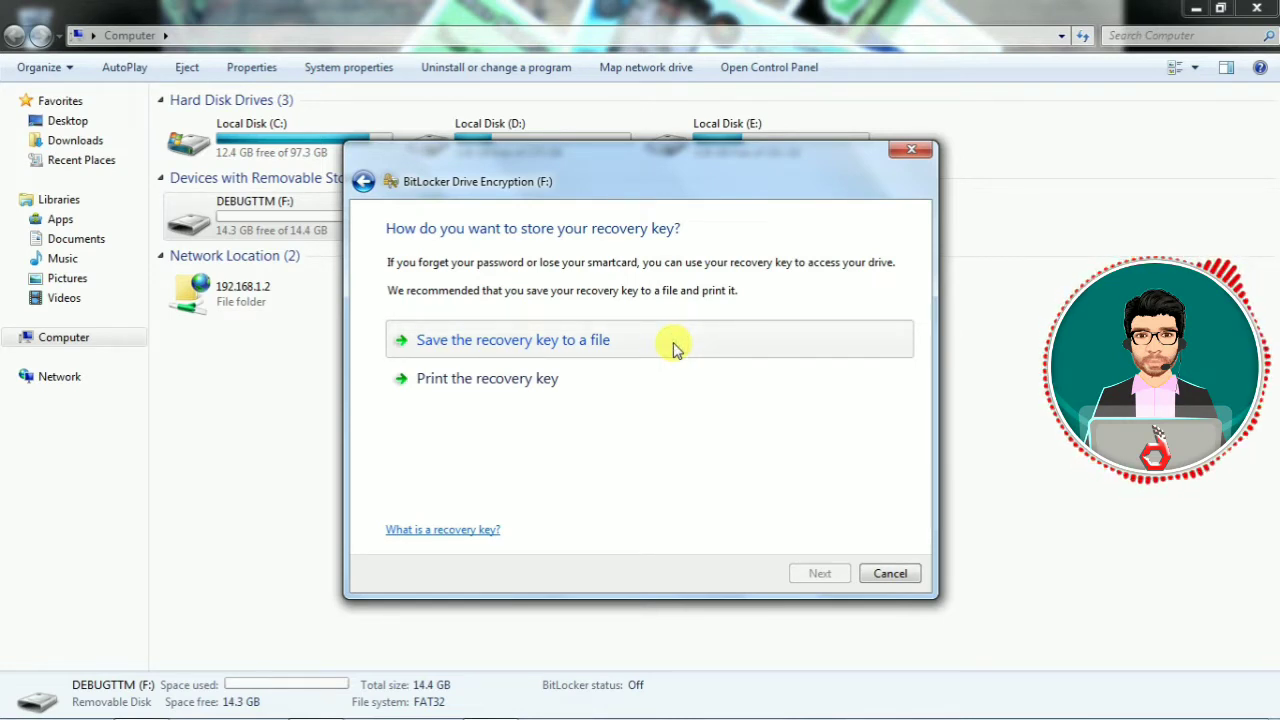
{"action": "left_click", "coordinate": [572, 338]}
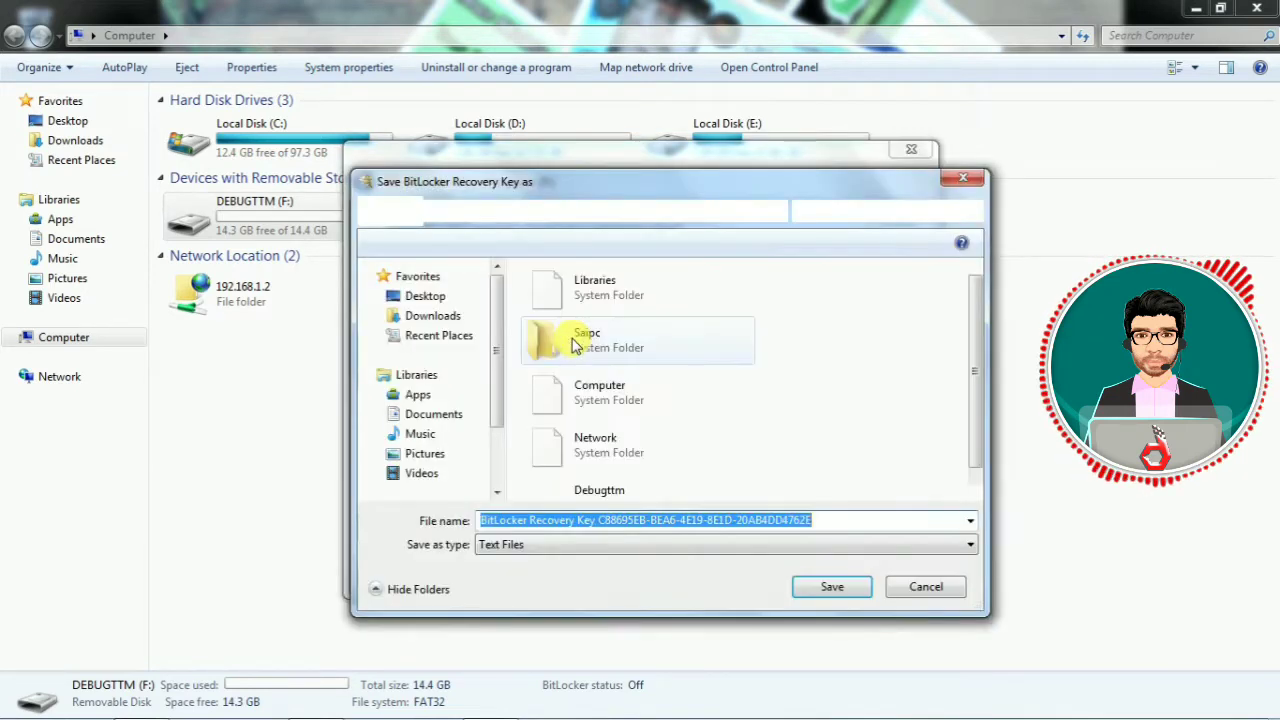
{"action": "left_click", "coordinate": [421, 297]}
{"action": "left_click", "coordinate": [834, 590]}
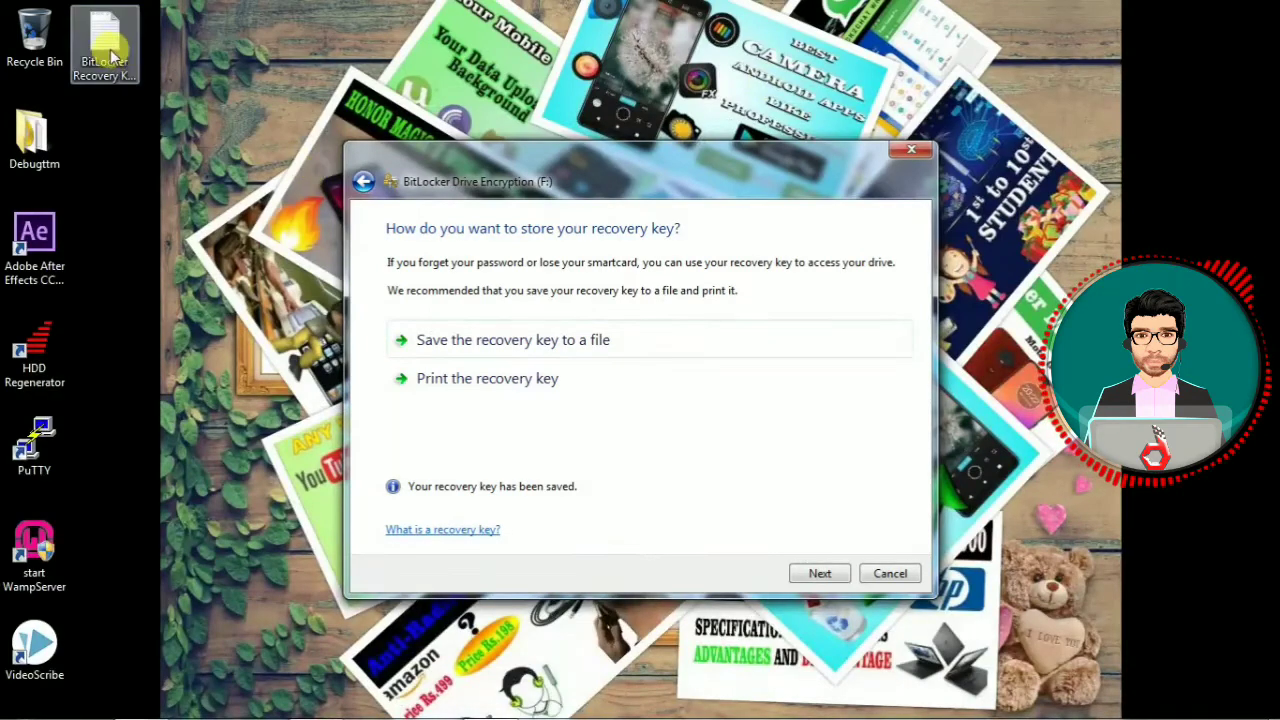
{"action": "left_click", "coordinate": [104, 38]}
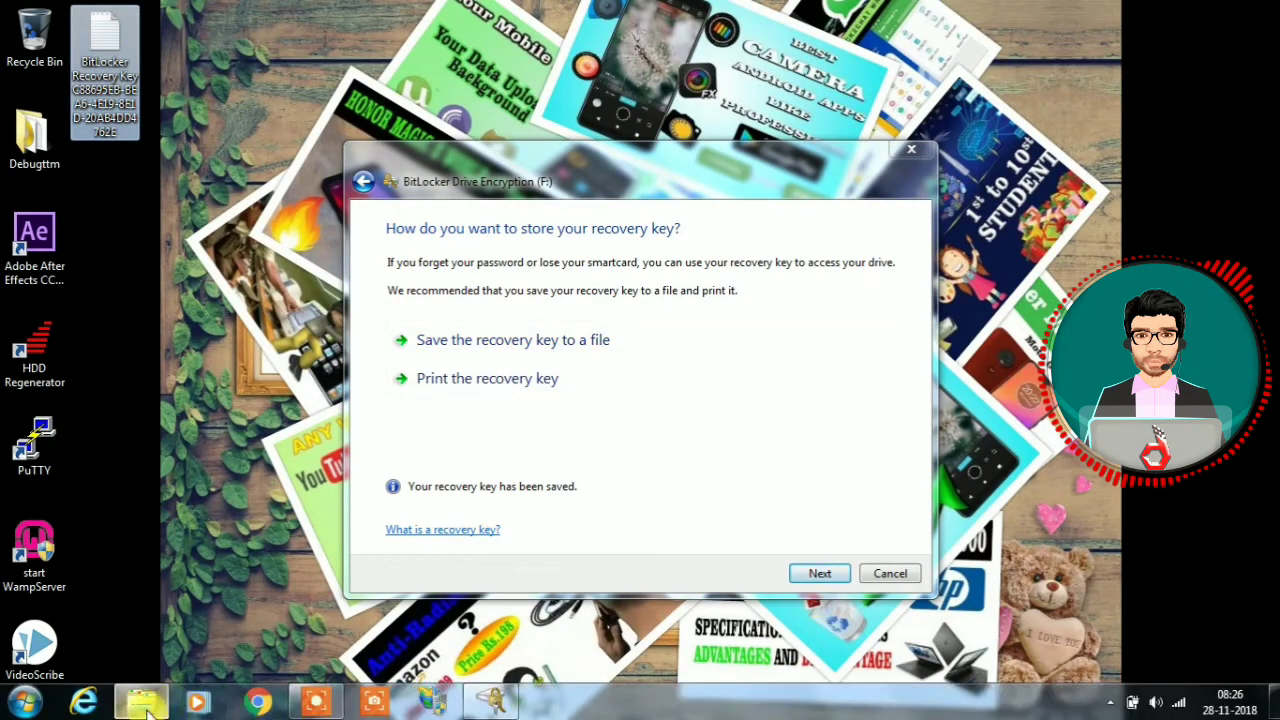
{"action": "left_click", "coordinate": [145, 703]}
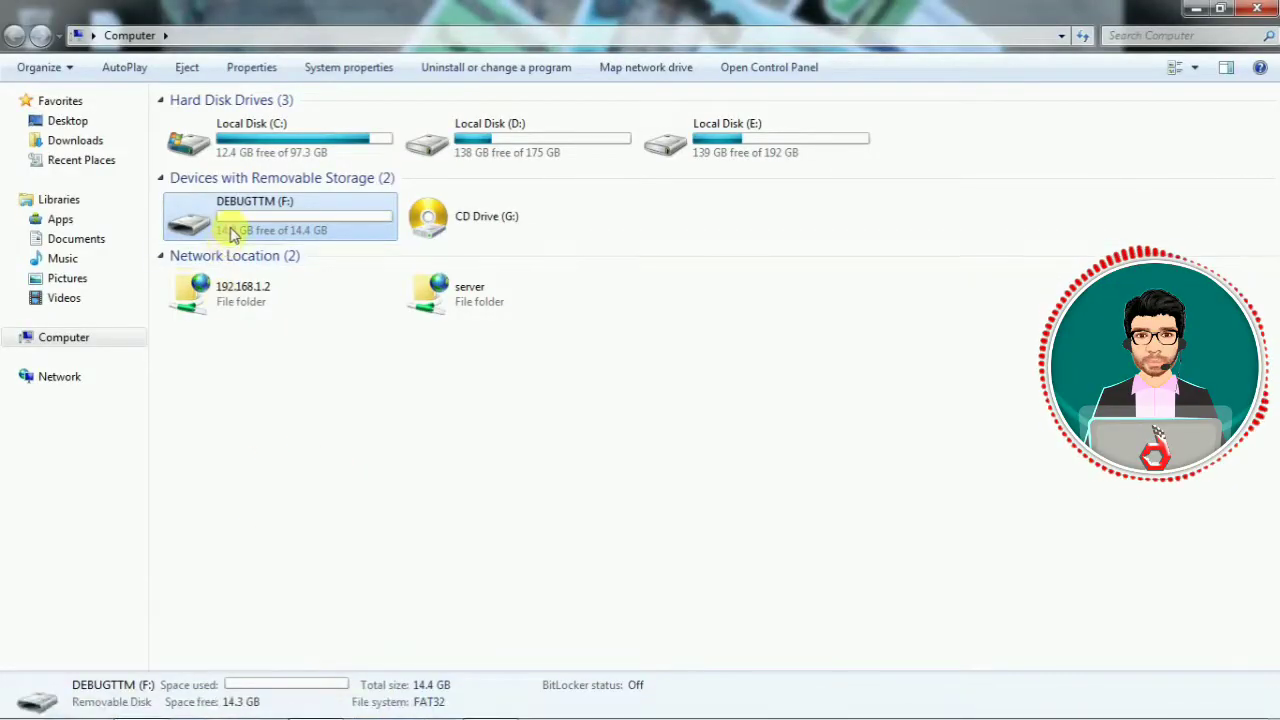
Browse DEBUGTTM (F:)'s files and check its Properties (FAT32, 14.3 GB free of 14.4 GB).
{"action": "double_click", "coordinate": [230, 226]}
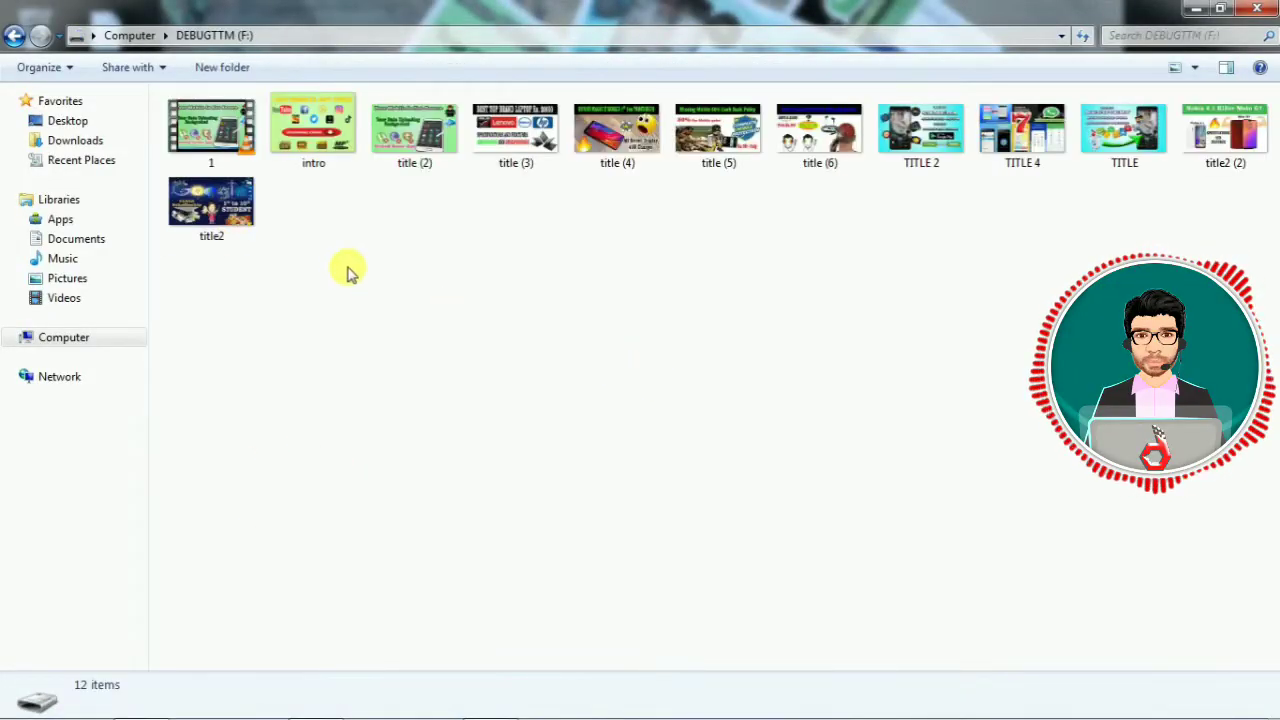
{"action": "left_click", "coordinate": [14, 35]}
{"action": "right_click", "coordinate": [259, 217]}
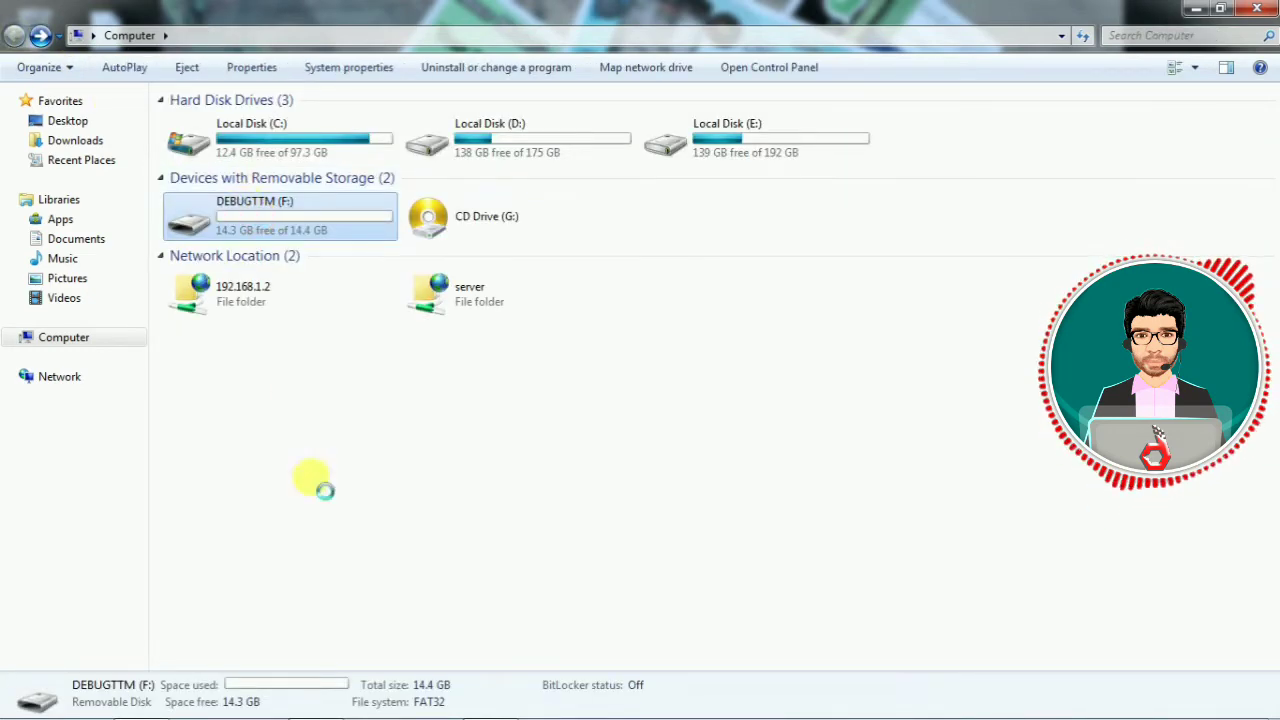
{"action": "left_click", "coordinate": [349, 616]}
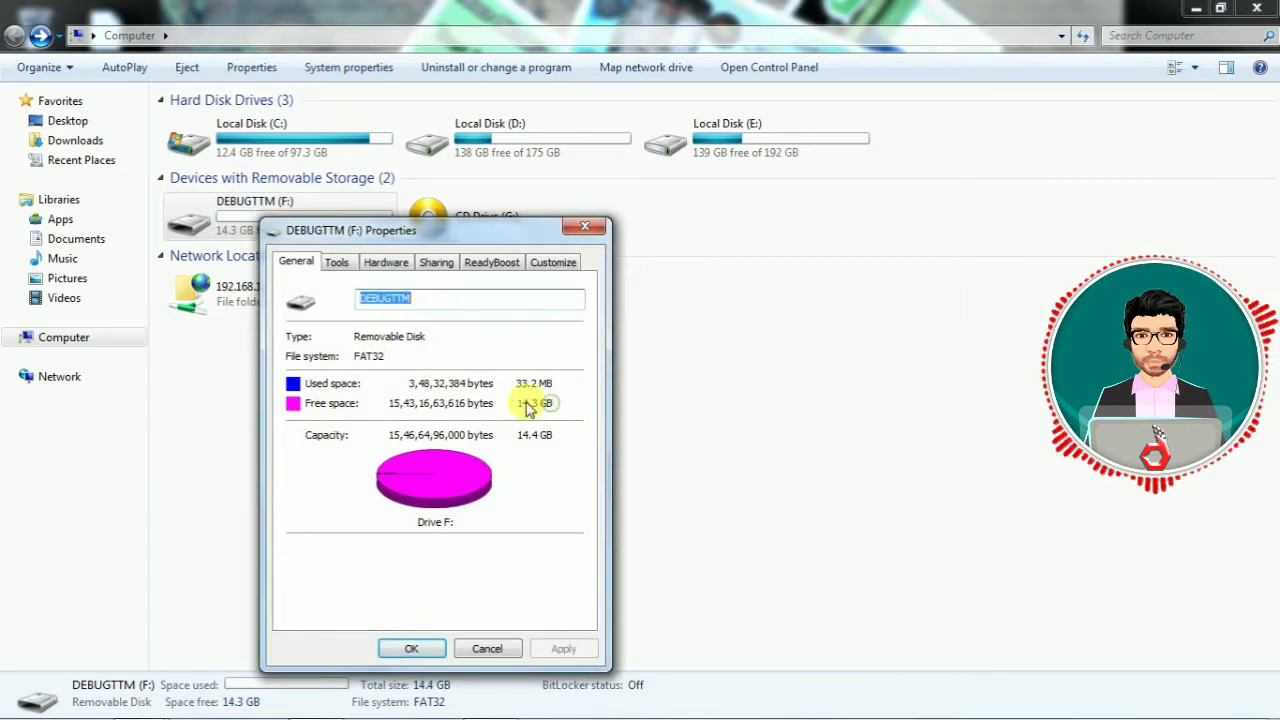
{"action": "mouse_move", "coordinate": [205, 710]}
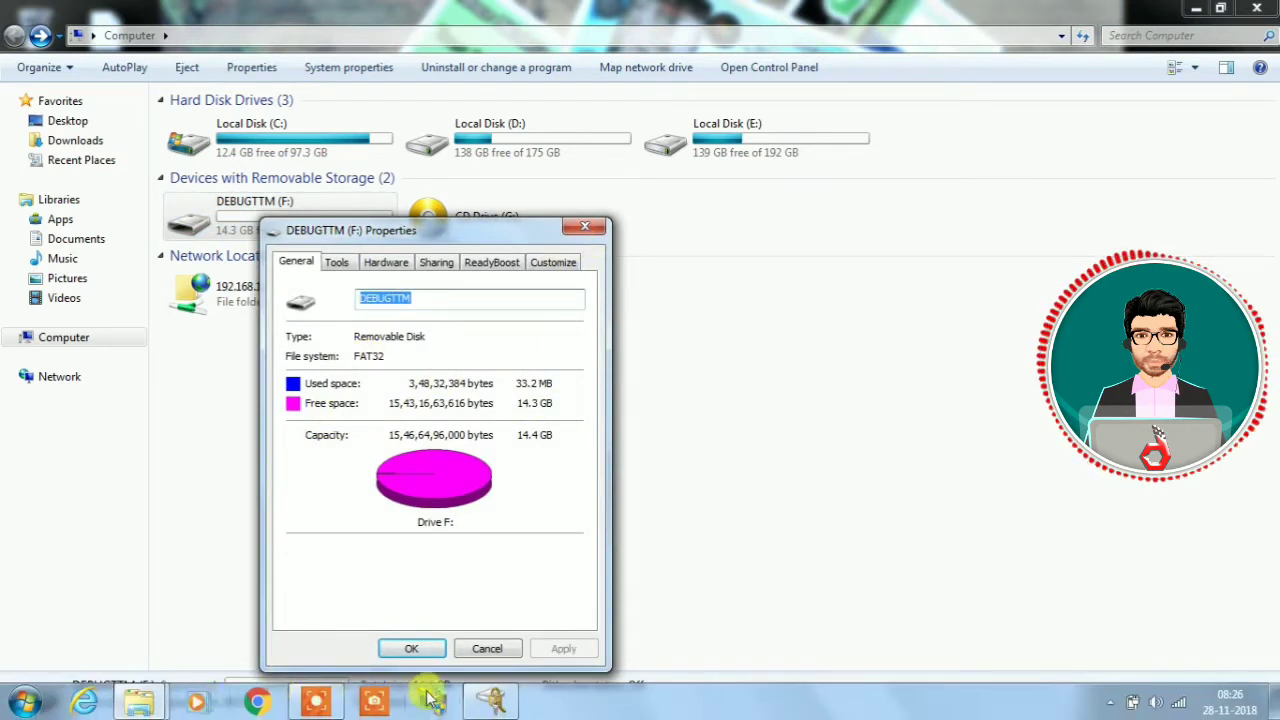
{"action": "left_click", "coordinate": [493, 705]}
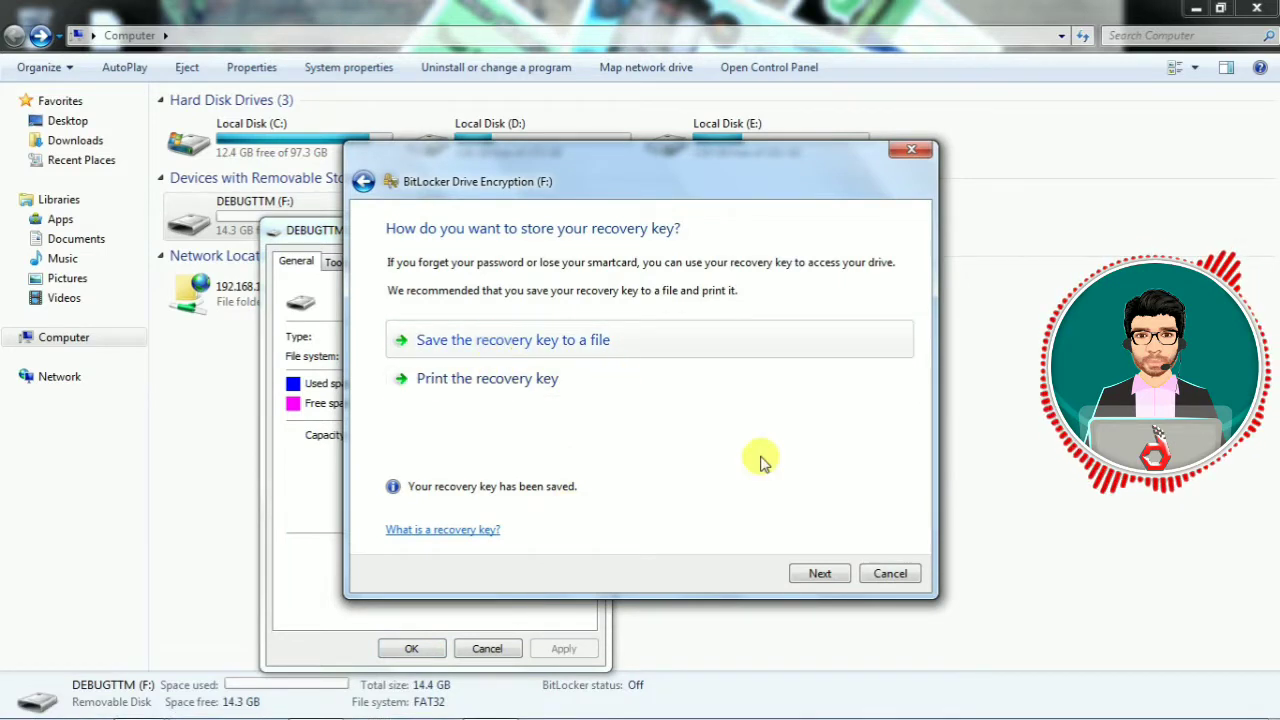
Start encrypting the DEBUGTTM drive and close its Properties window.
{"action": "left_click", "coordinate": [830, 578]}
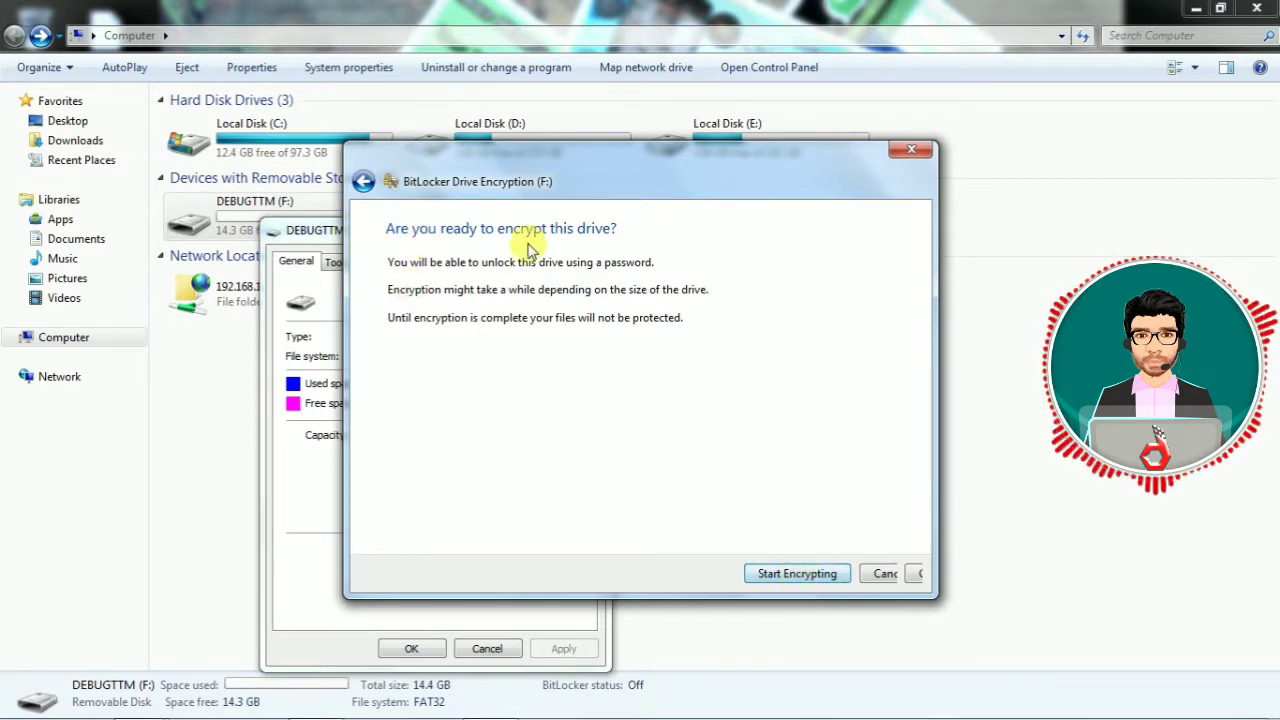
{"action": "left_click", "coordinate": [785, 578]}
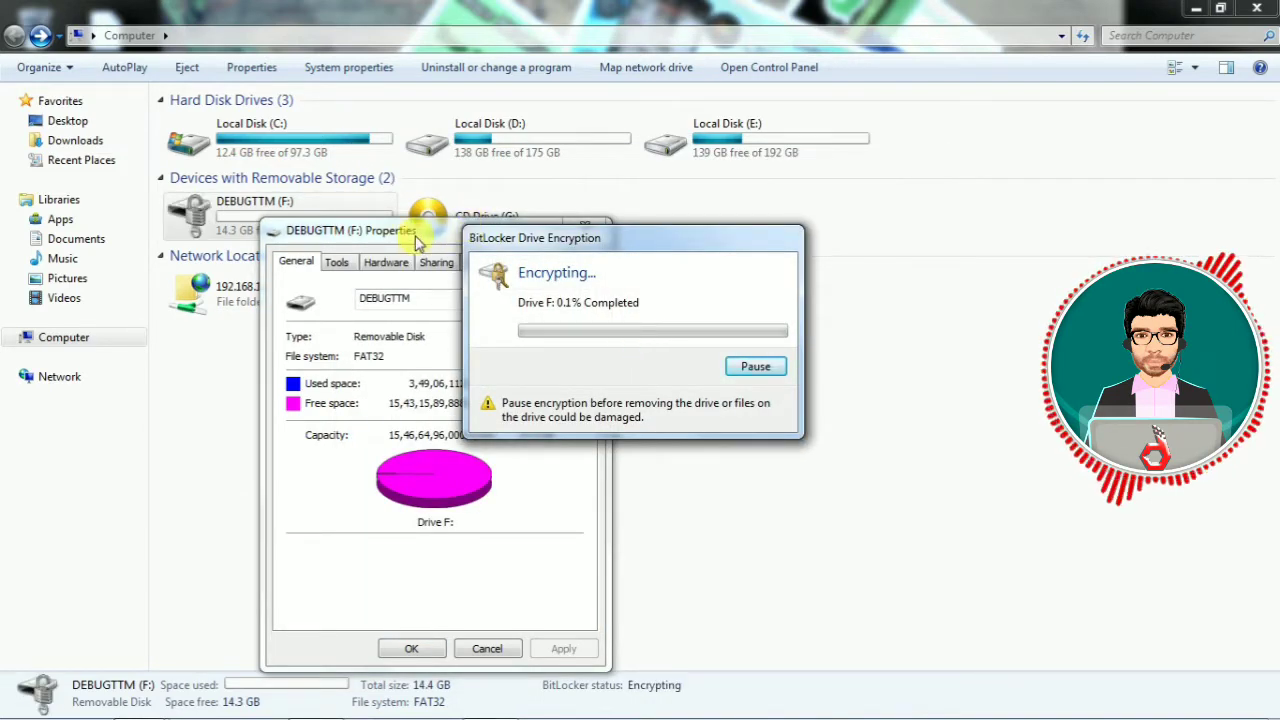
{"action": "left_click_drag", "start_coordinate": [418, 243], "coordinate": [298, 233]}
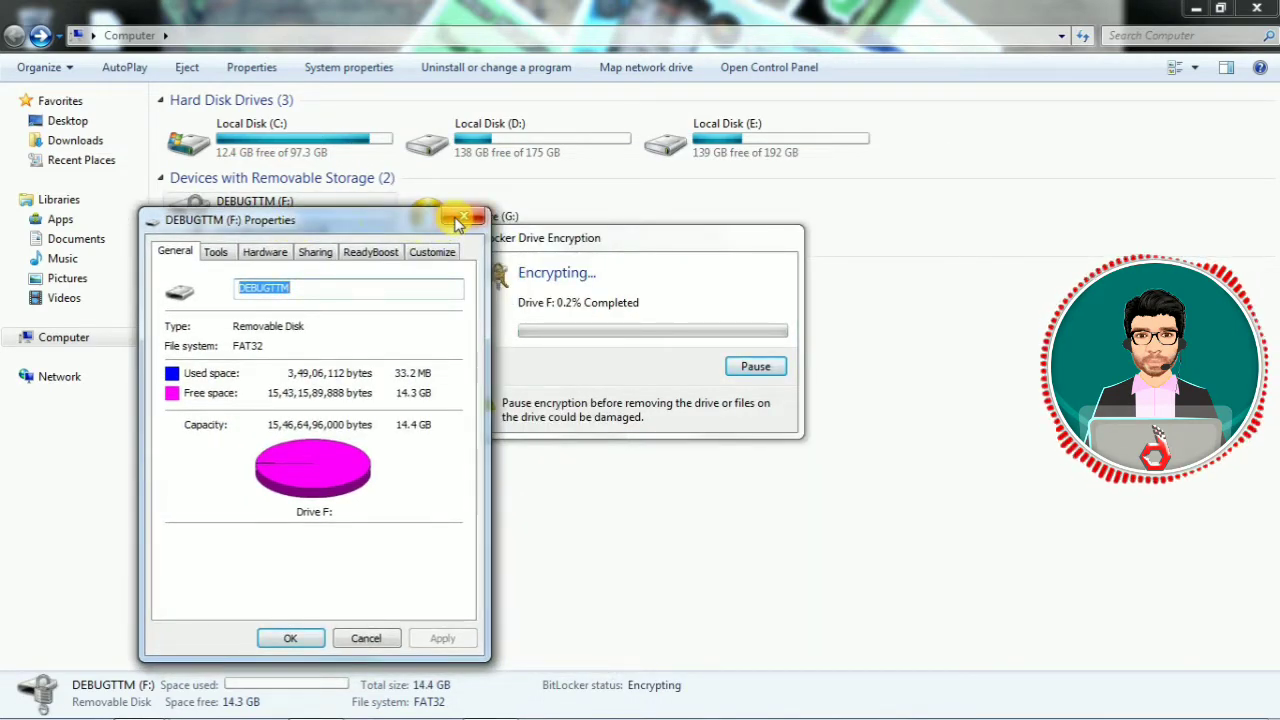
{"action": "left_click", "coordinate": [462, 218]}
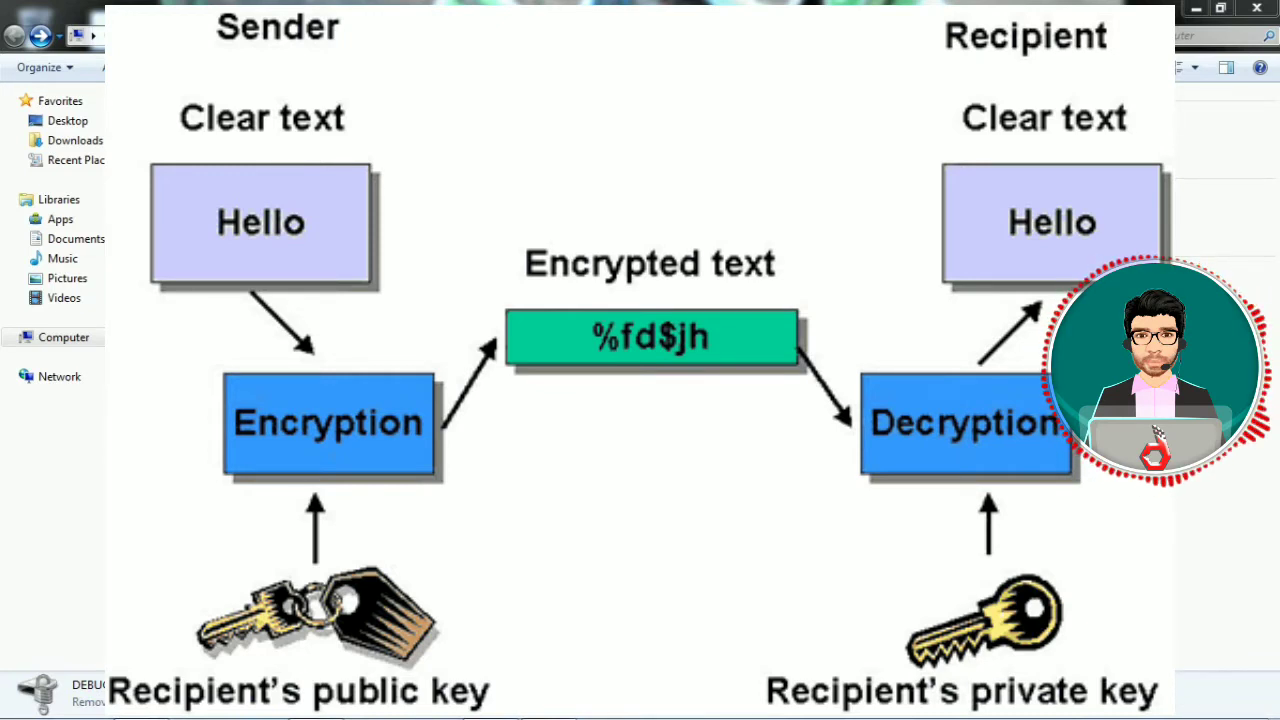
Wait for the encryption of drive F: to reach 100% and complete.
{"action": "mouse_move", "coordinate": [605, 716]}
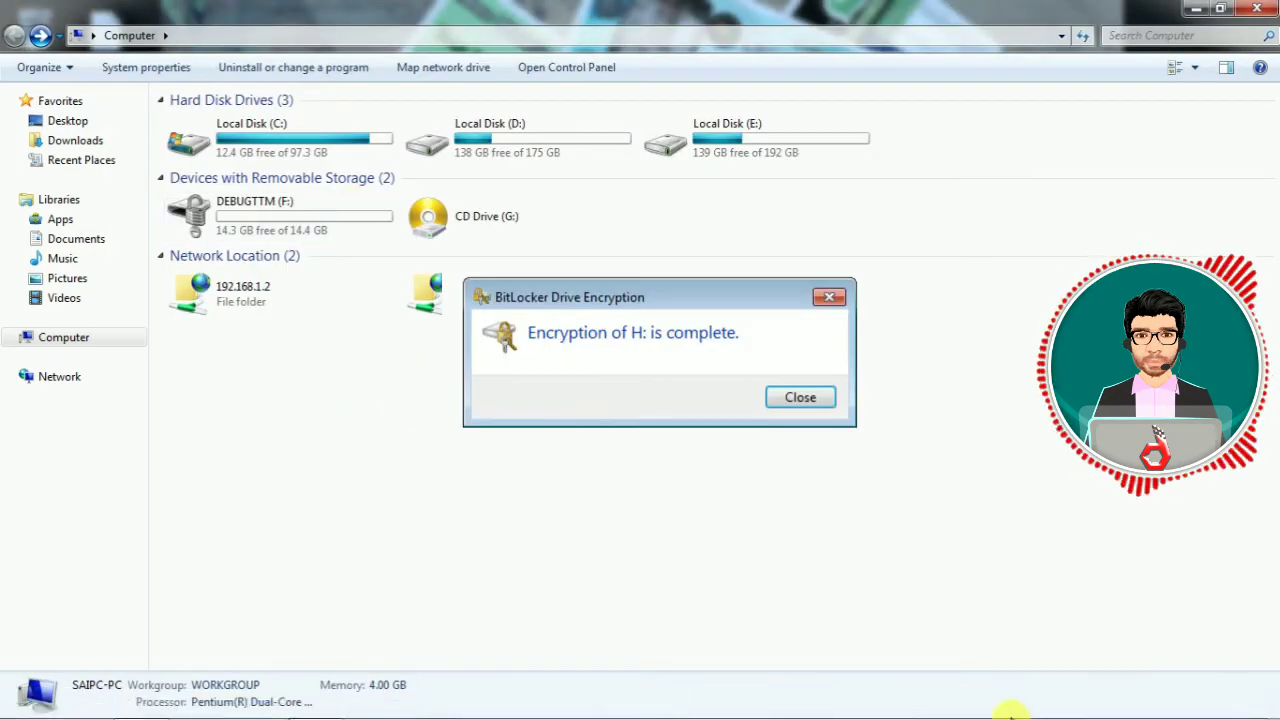
Safely eject the DataTraveler USB drive from the notification-area USB icon.
{"action": "mouse_move", "coordinate": [1115, 712]}
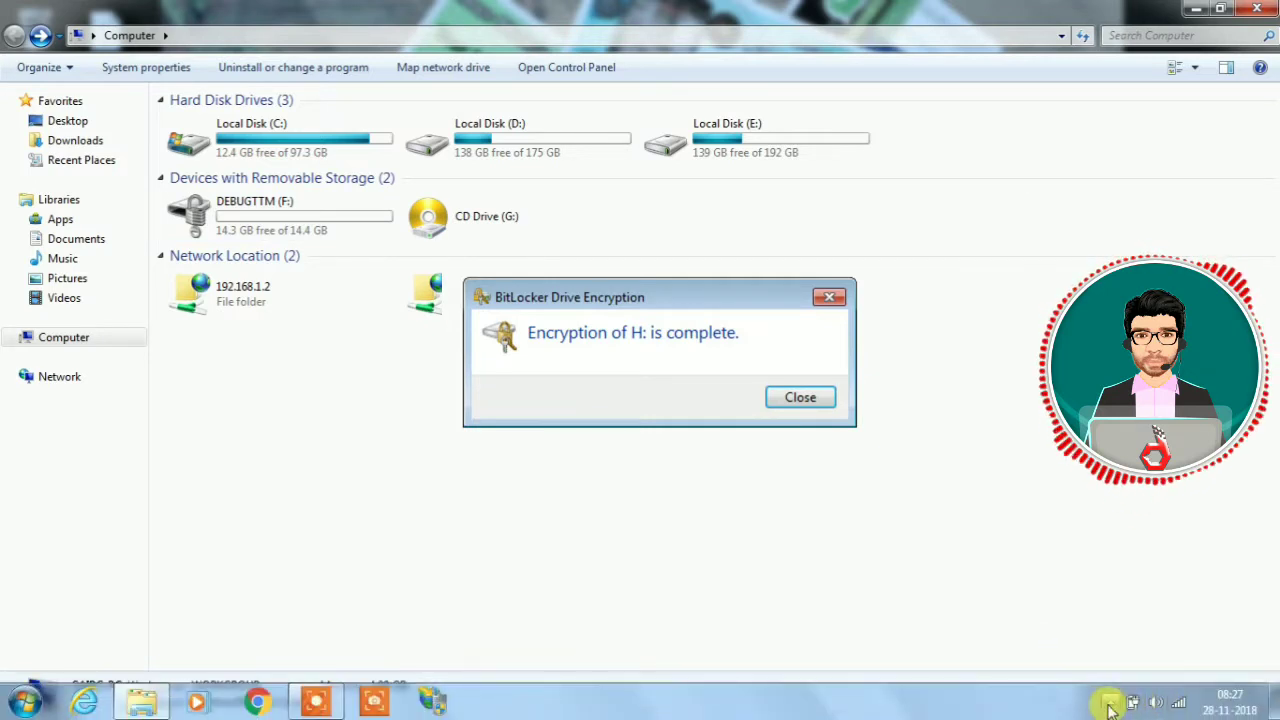
{"action": "left_click", "coordinate": [1110, 702]}
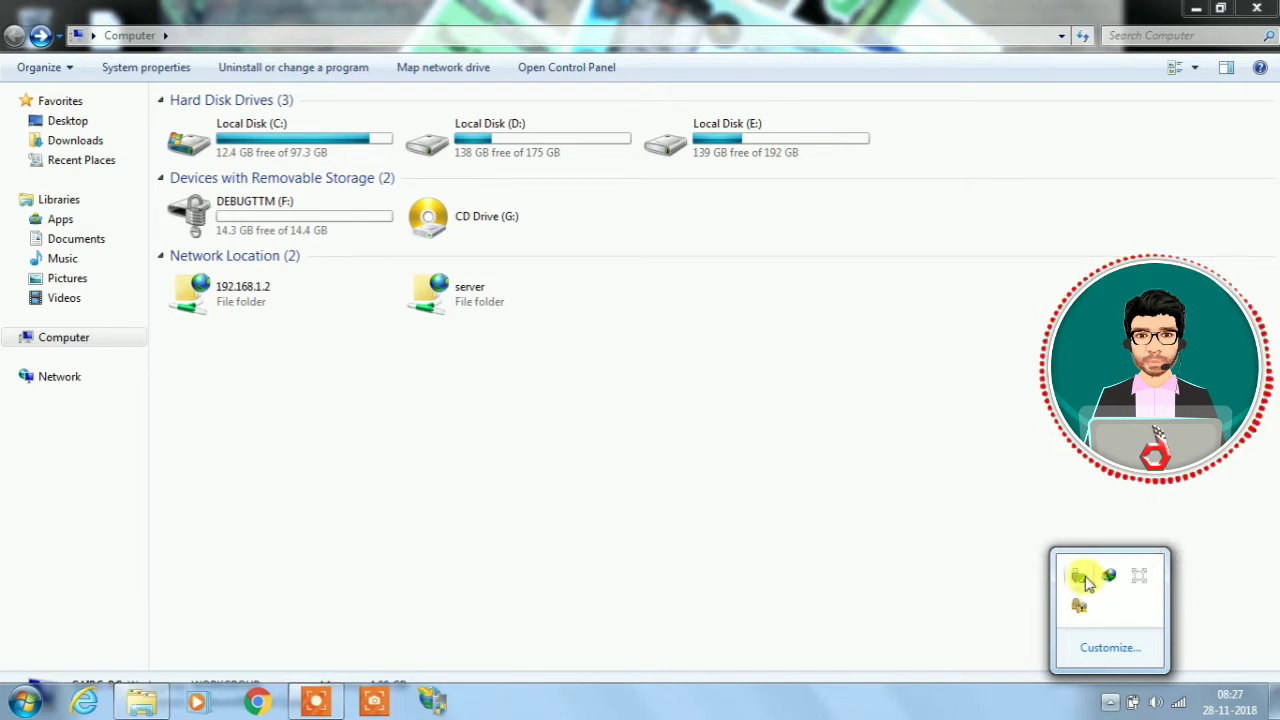
{"action": "left_click", "coordinate": [1085, 582]}
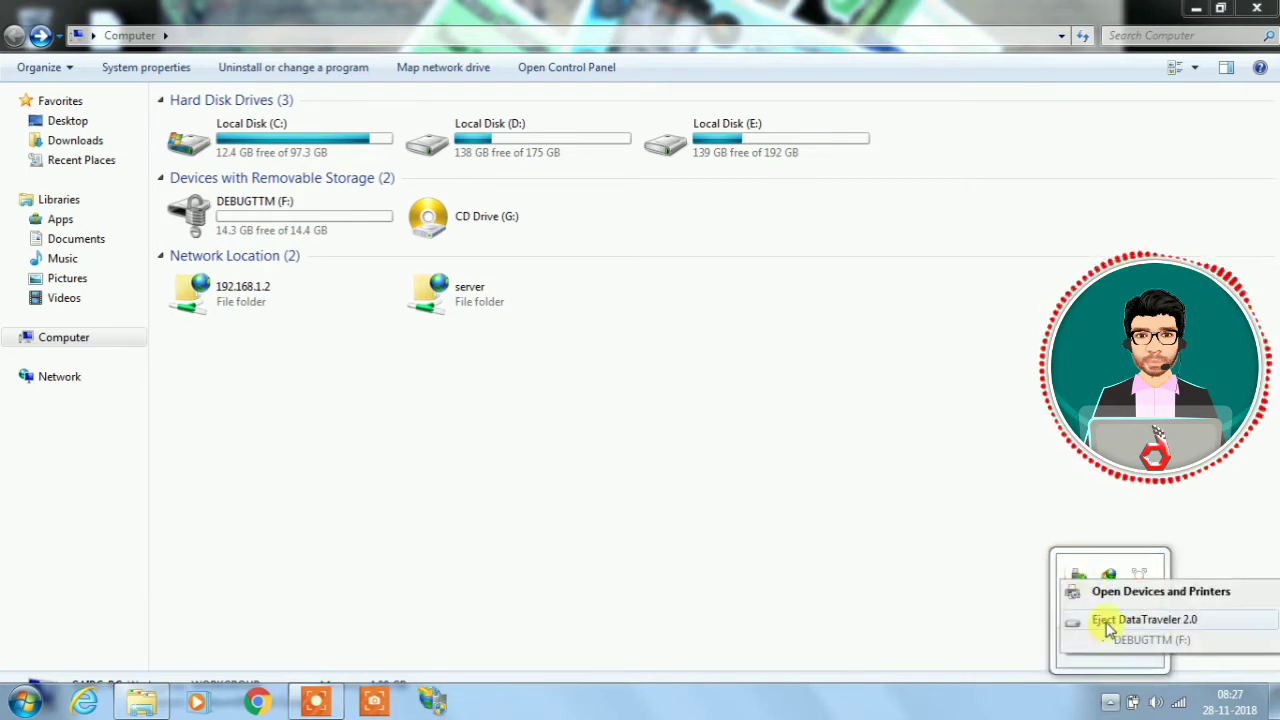
{"action": "left_click", "coordinate": [1085, 621]}
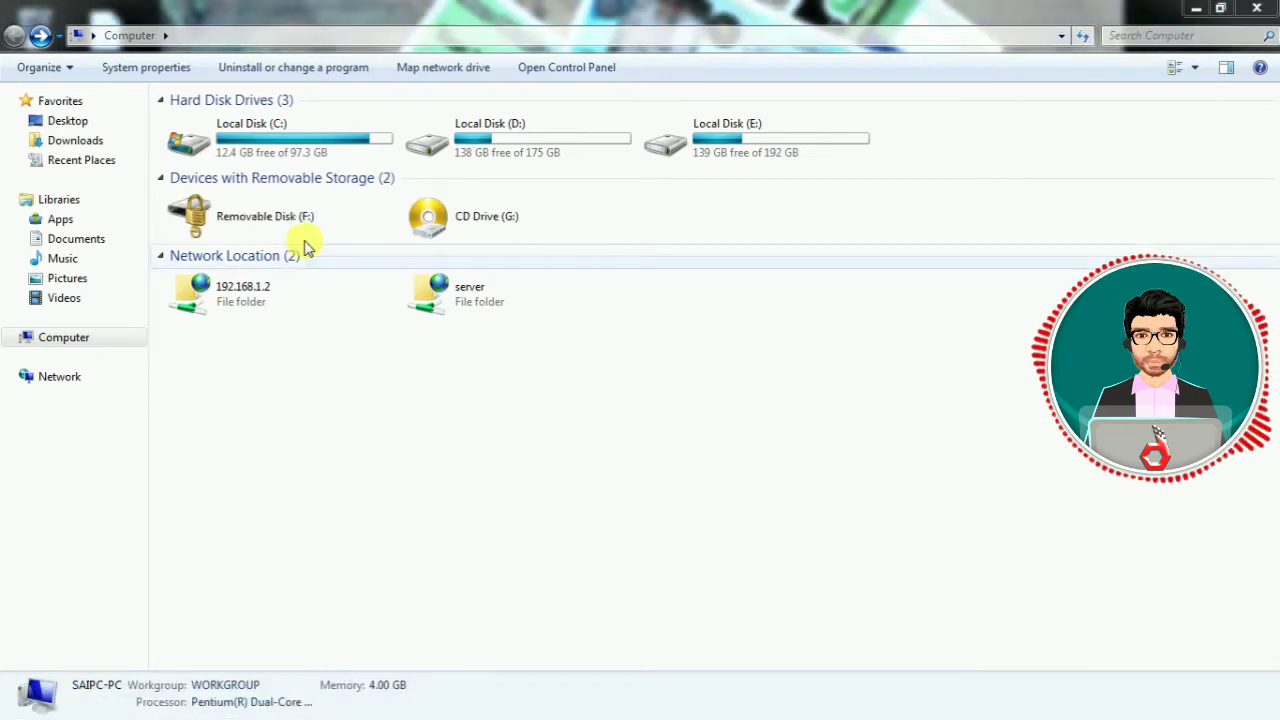
Reopen the unlock prompt for locked Removable Disk (F:) with Show password characters enabled.
{"action": "left_click", "coordinate": [283, 228]}
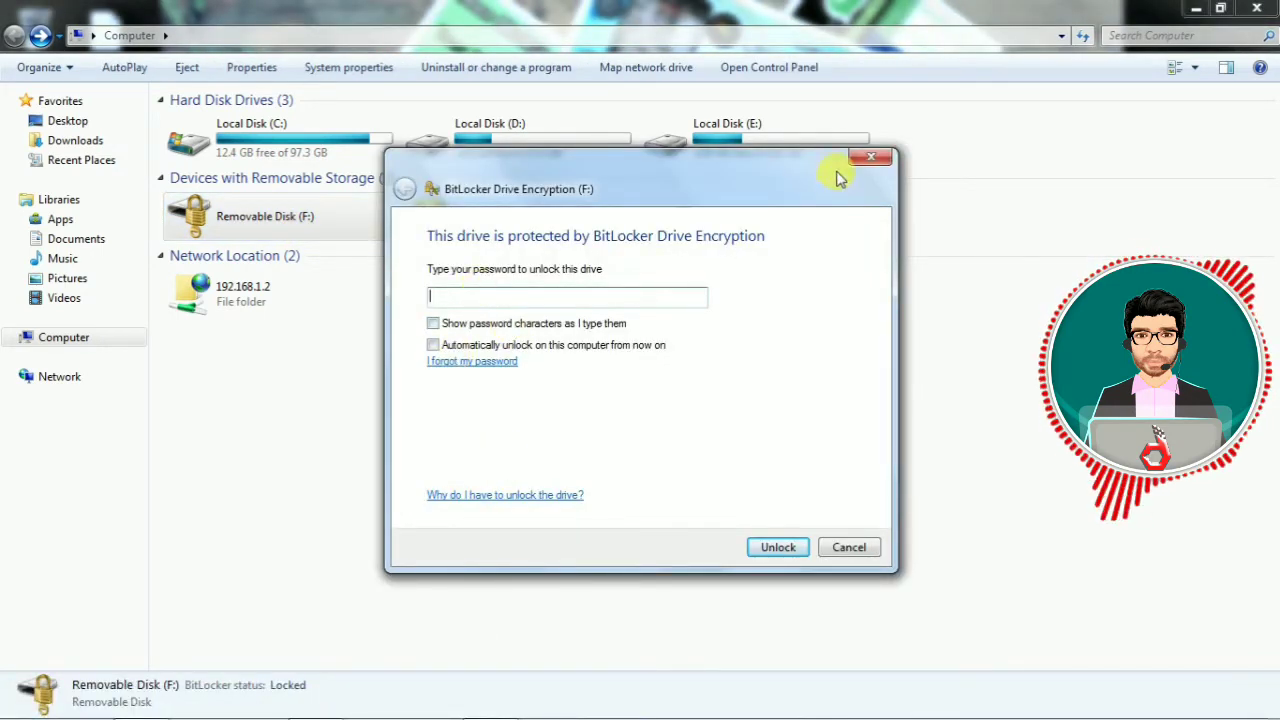
{"action": "left_click", "coordinate": [876, 159]}
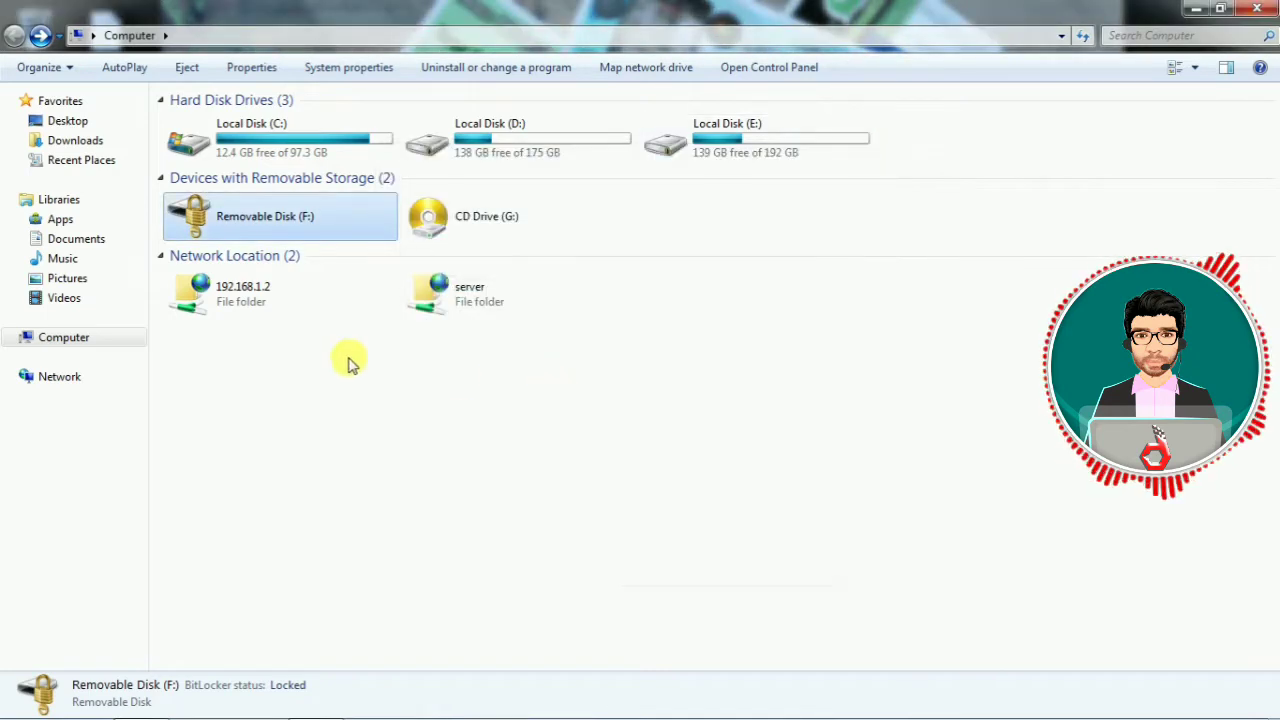
{"action": "double_click", "coordinate": [296, 224]}
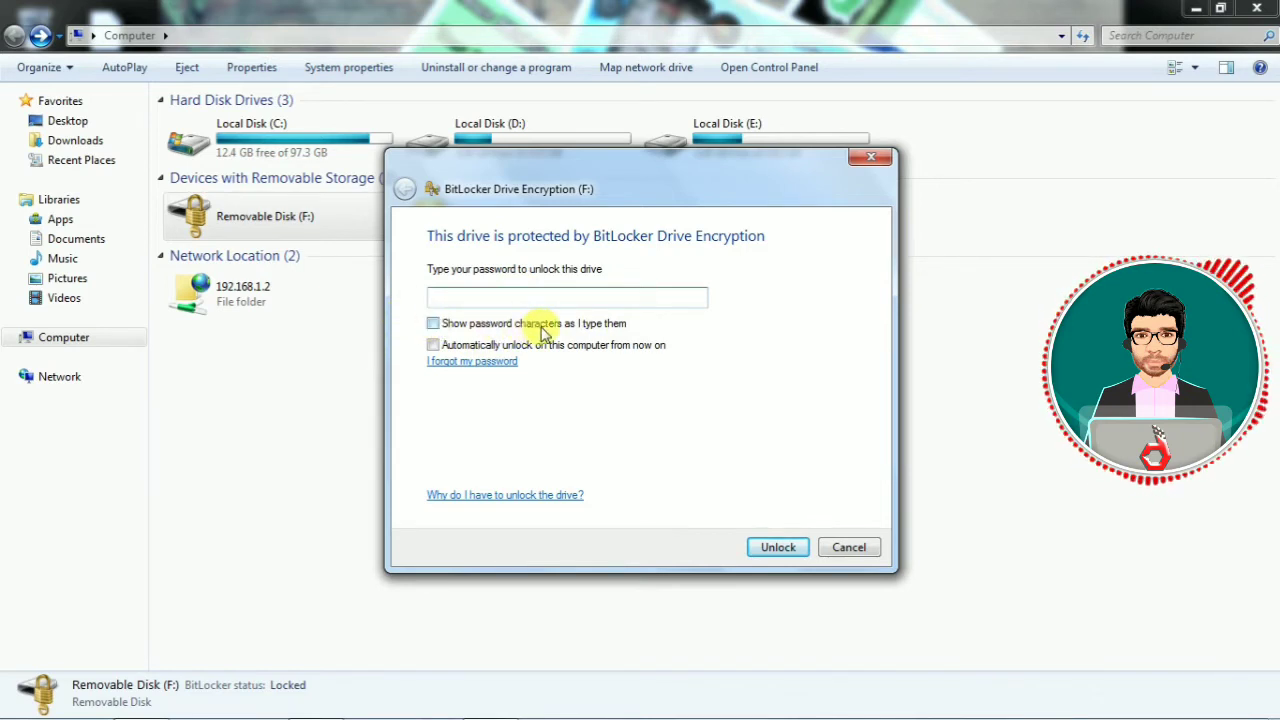
{"action": "left_click", "coordinate": [432, 325]}
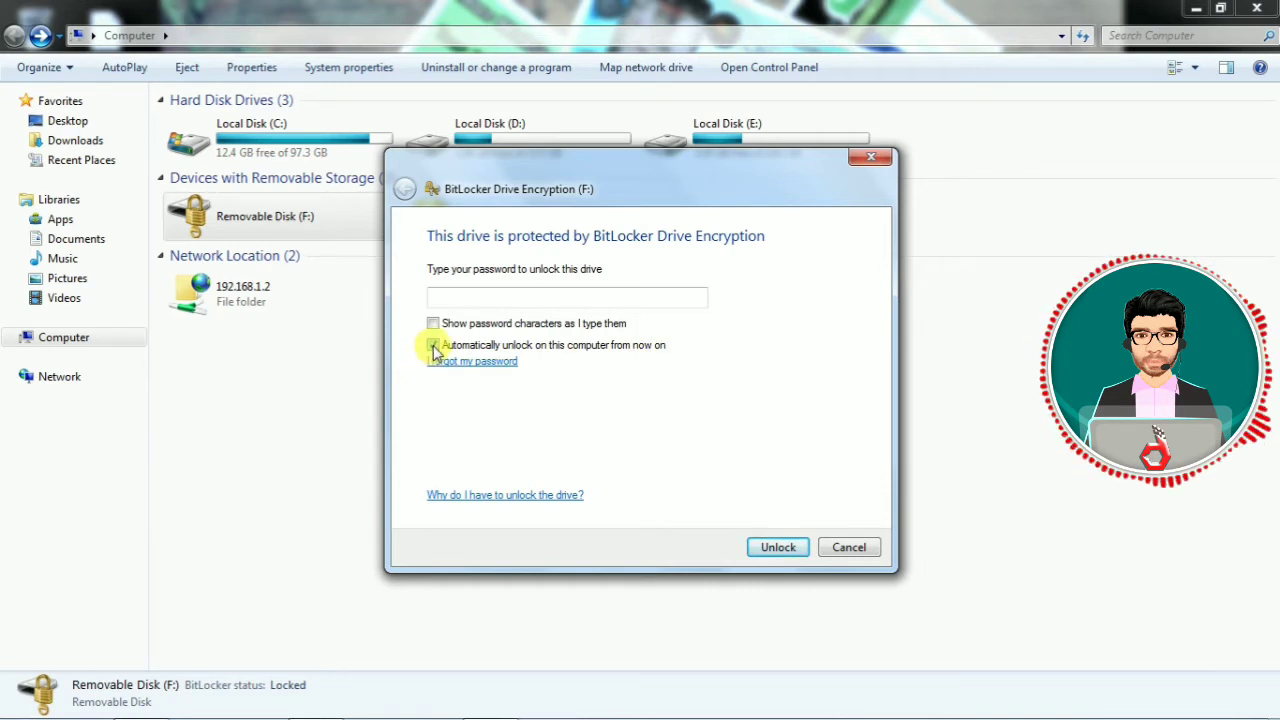
Switch the unlock dialog from 'I forgot my password' to typing the recovery key.
{"action": "left_click", "coordinate": [486, 368]}
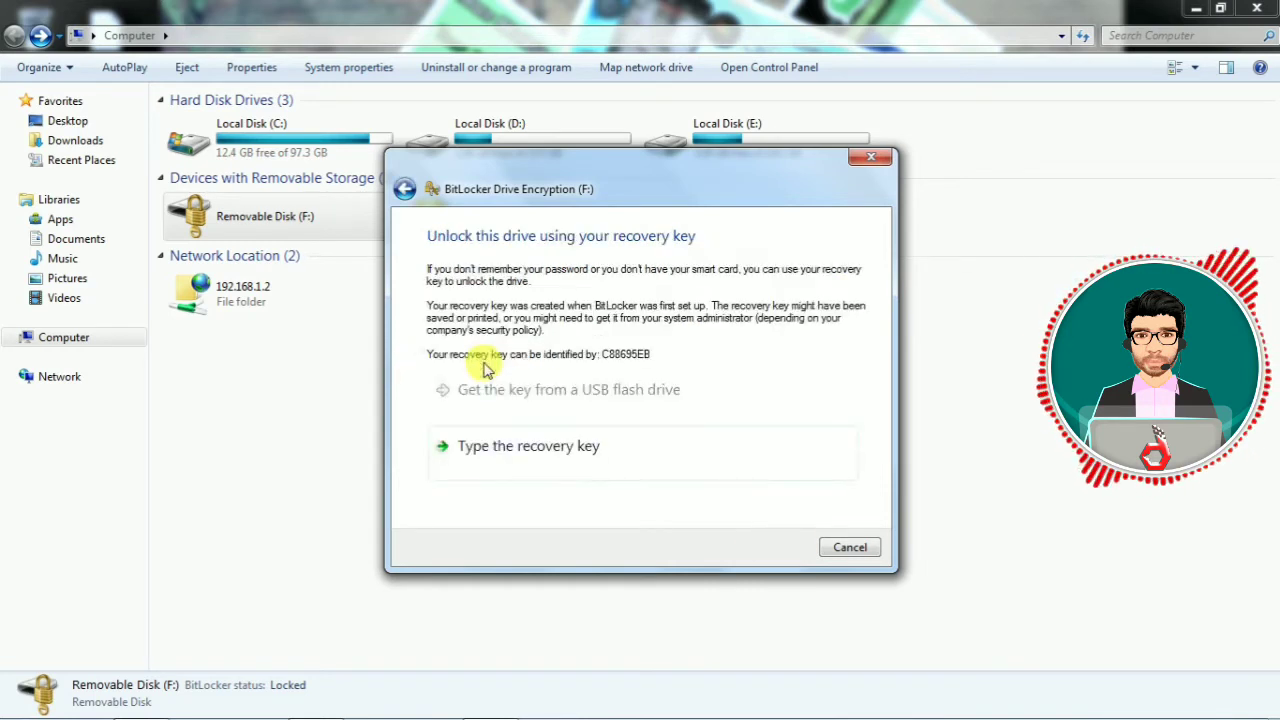
{"action": "left_click", "coordinate": [615, 458]}
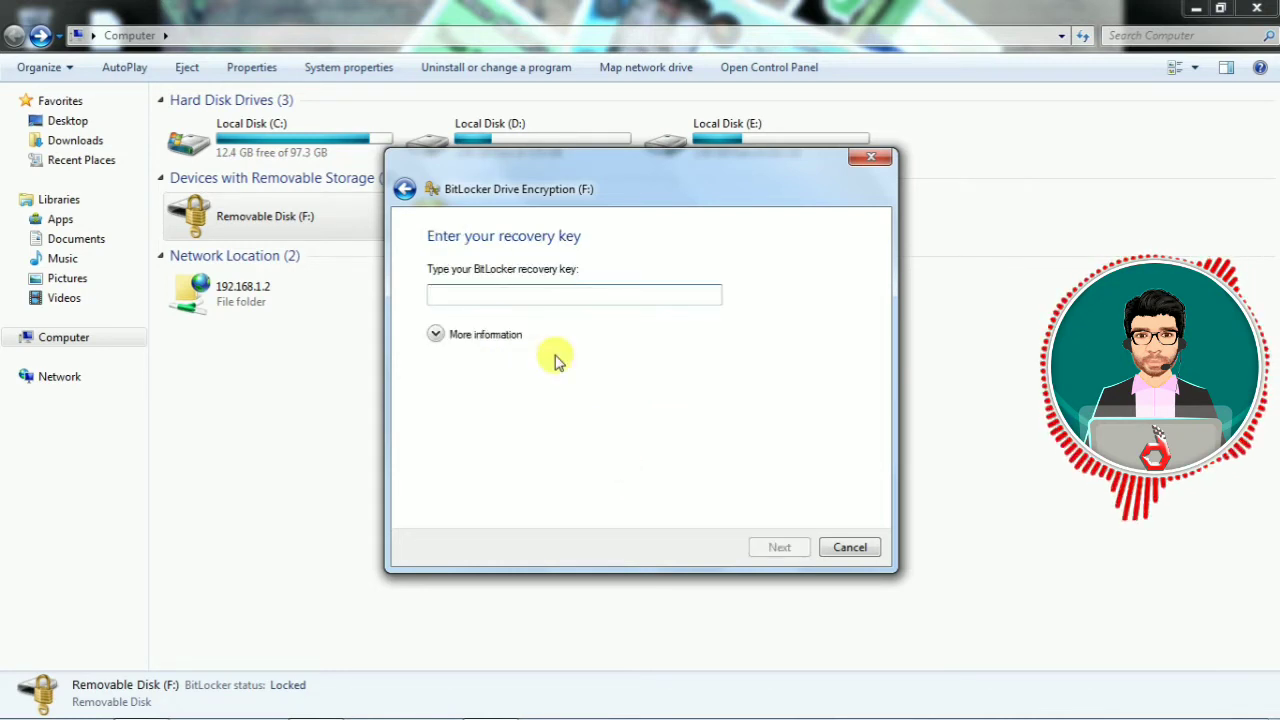
{"action": "left_click", "coordinate": [437, 336]}
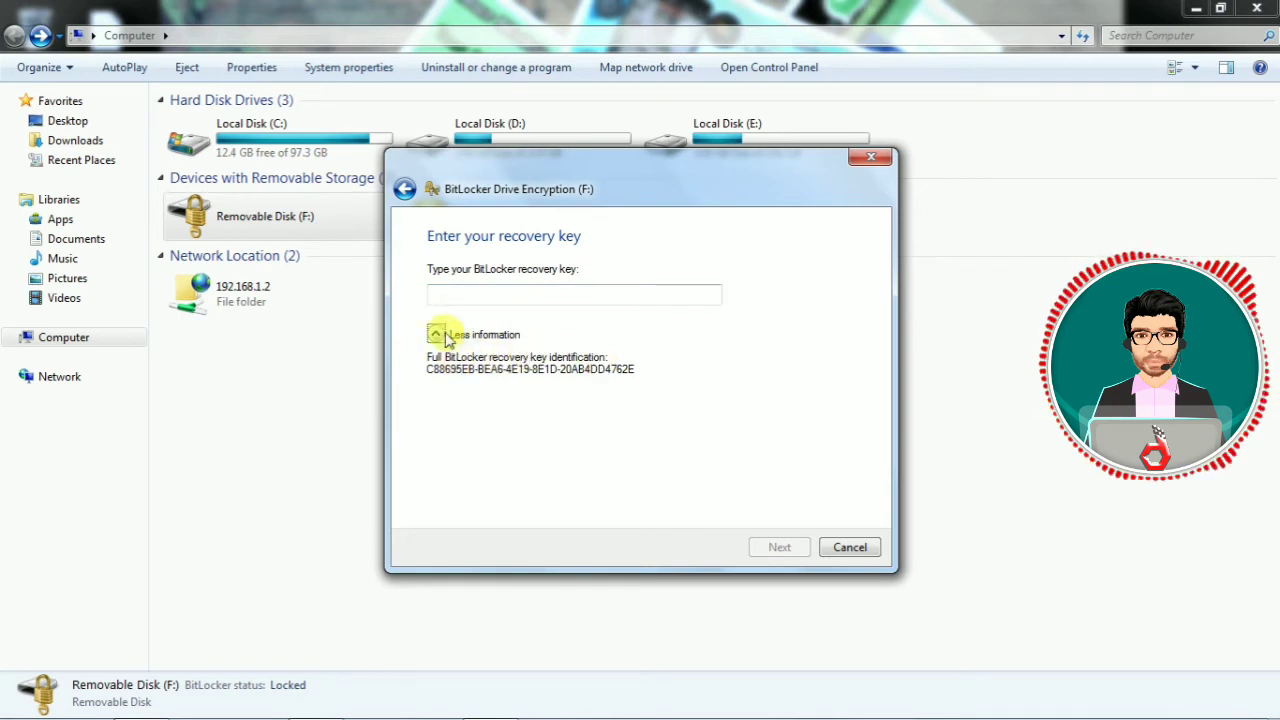
{"action": "left_click", "coordinate": [435, 335]}
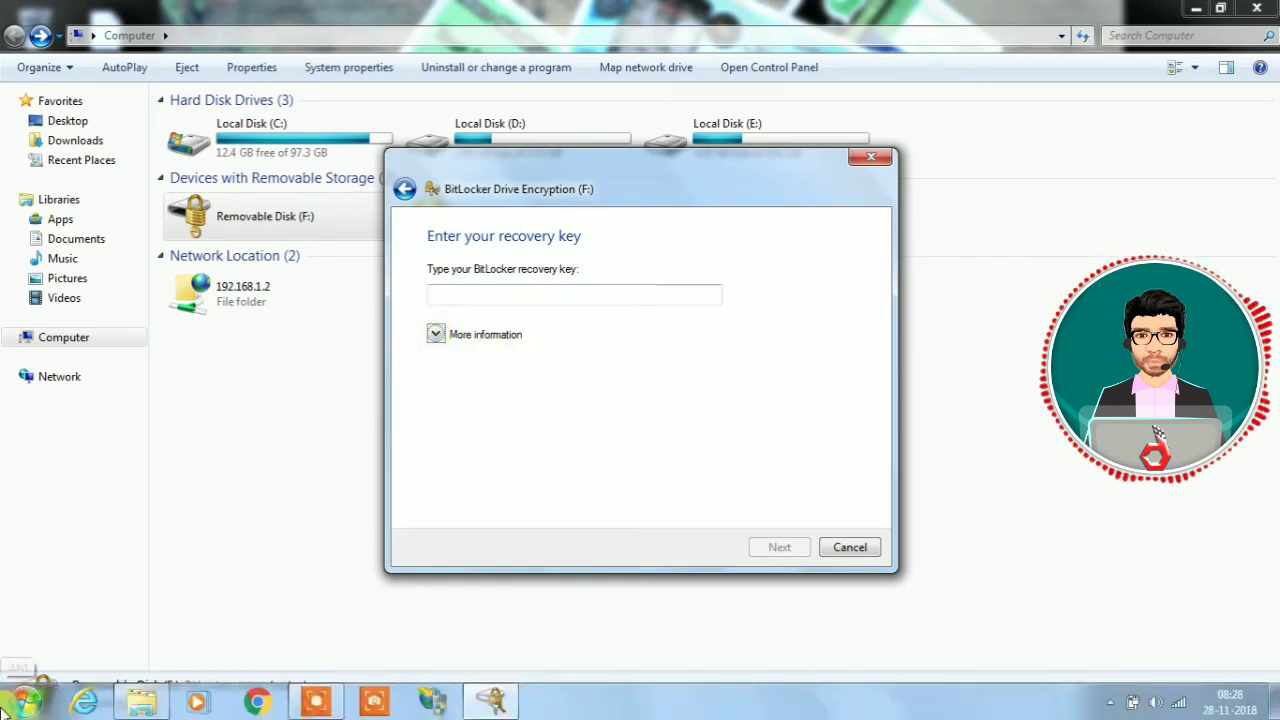
{"action": "left_click", "coordinate": [20, 702]}
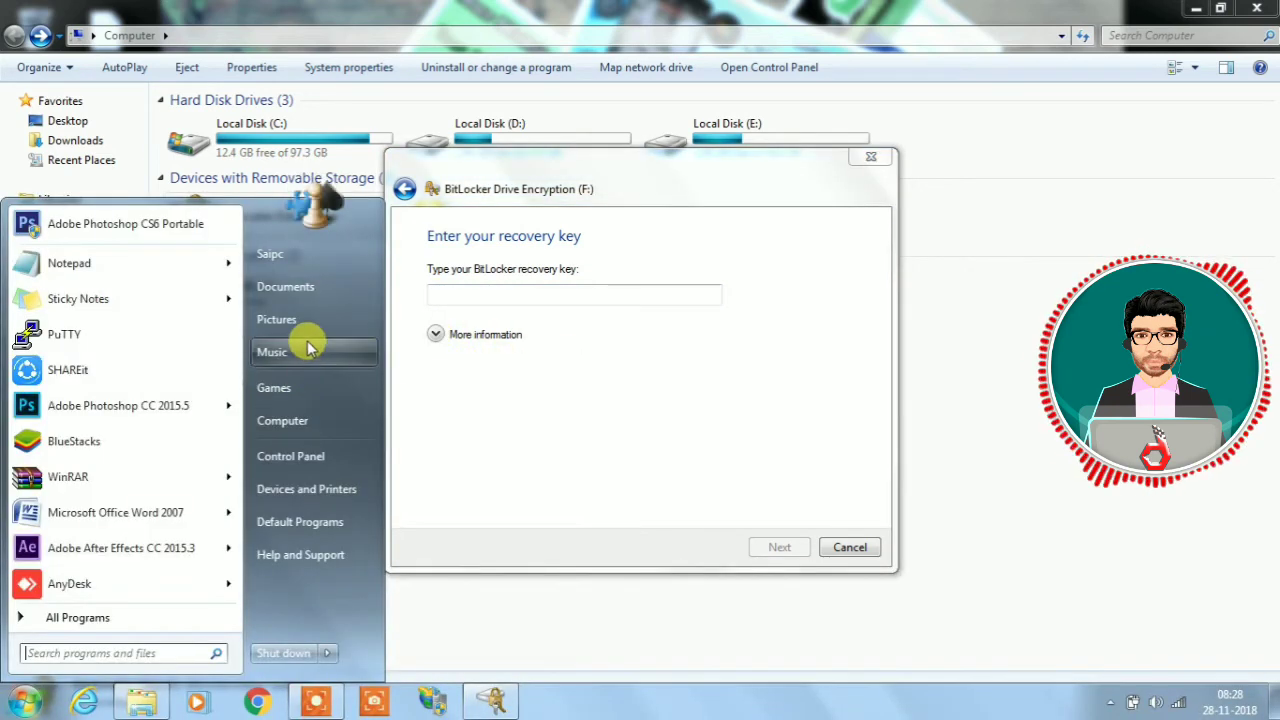
{"action": "left_click", "coordinate": [91, 163]}
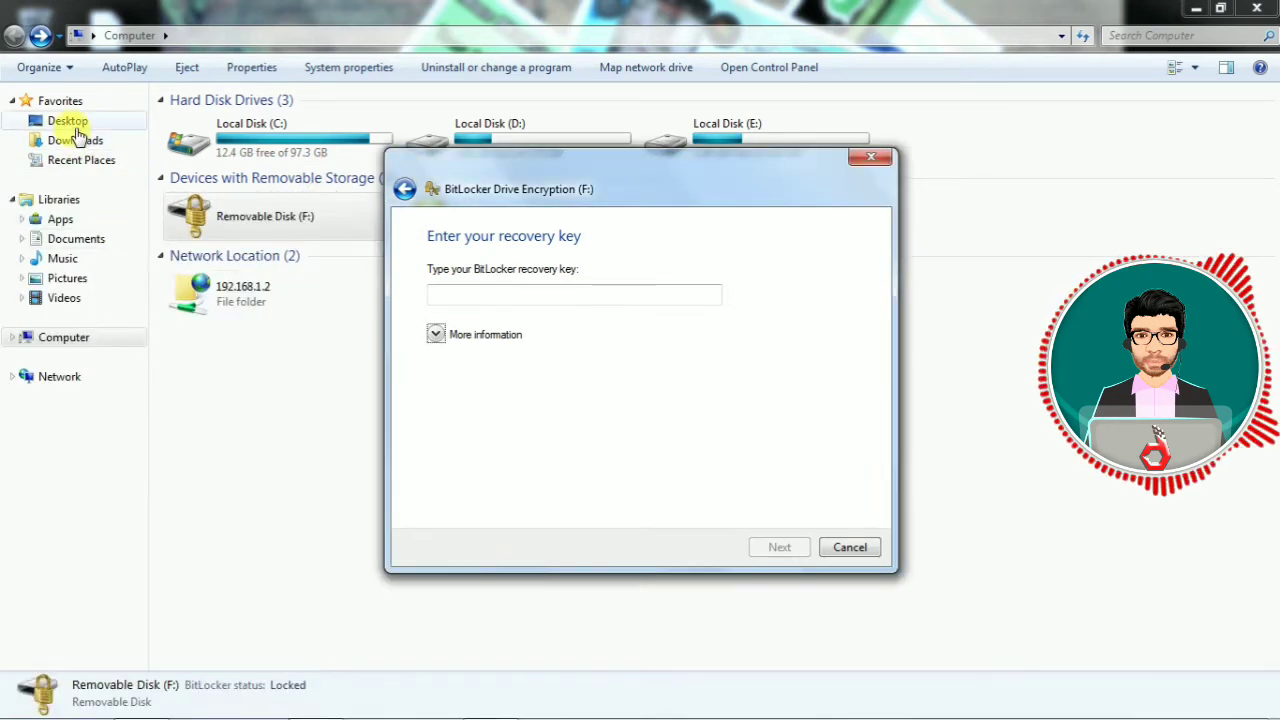
Open the BitLocker Recovery Key text file from the Desktop and copy the key.
{"action": "left_click", "coordinate": [60, 122]}
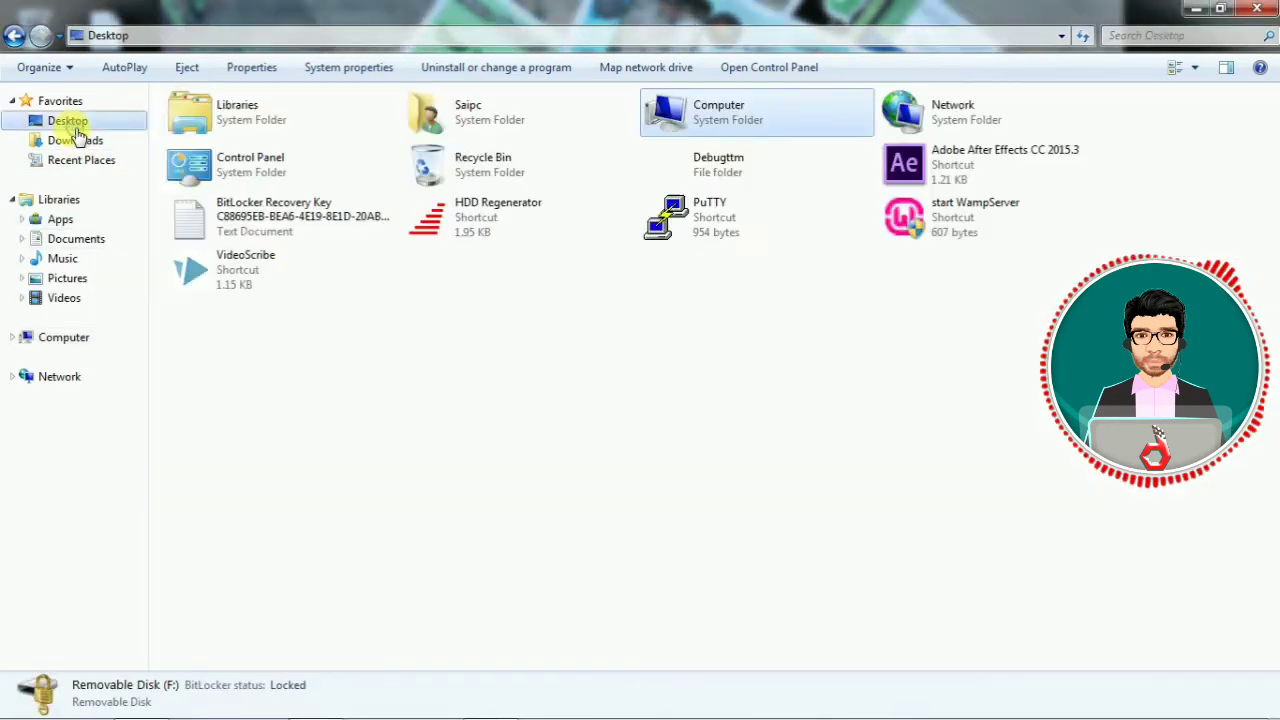
{"action": "double_click", "coordinate": [247, 208]}
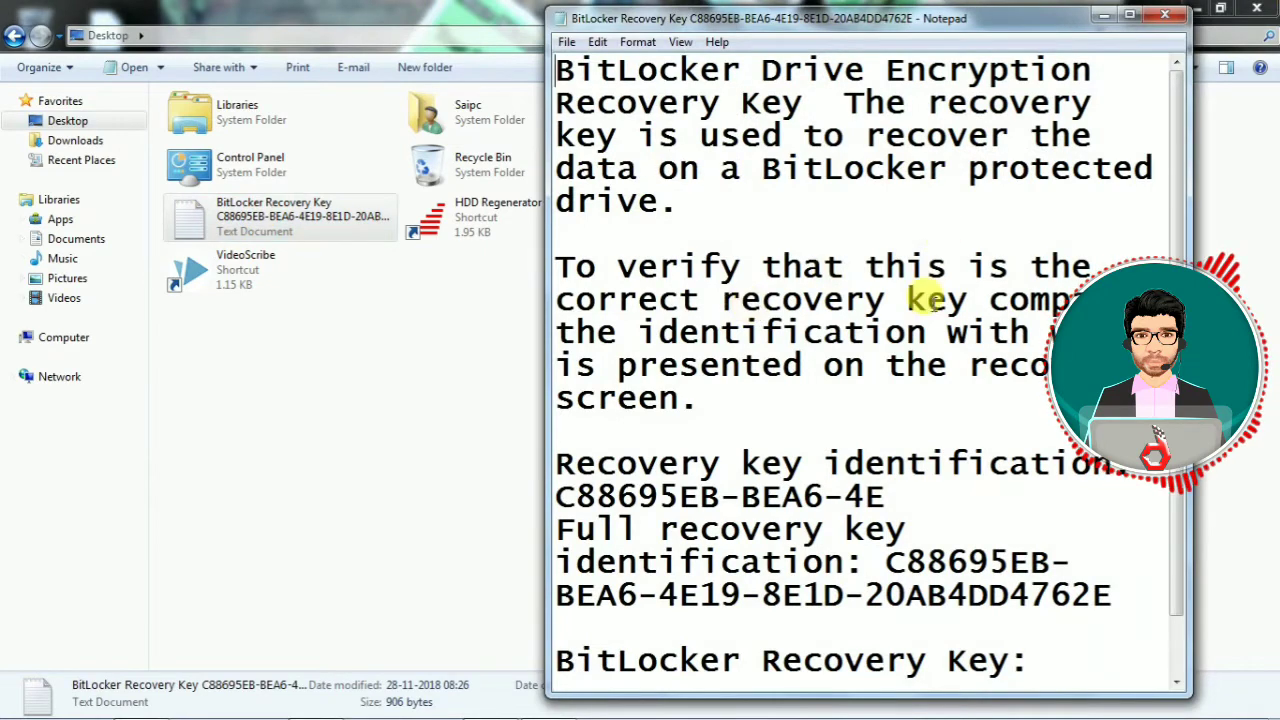
{"action": "left_click", "coordinate": [1127, 17]}
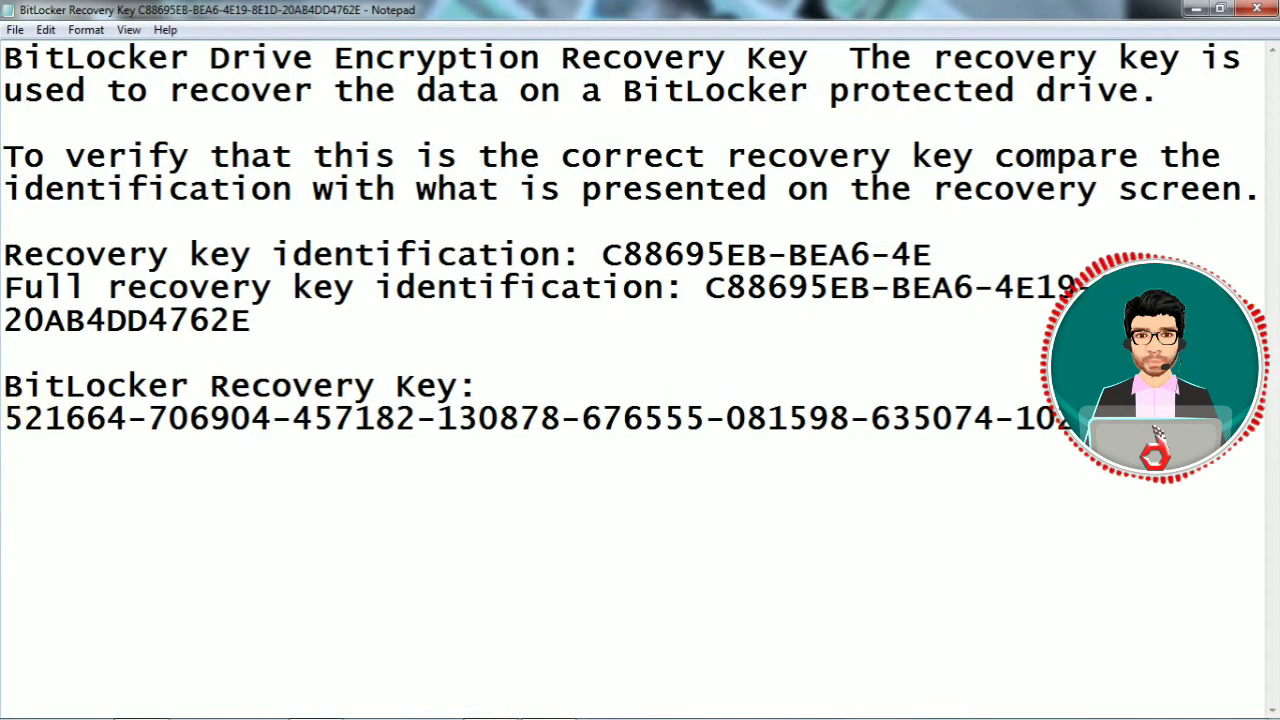
{"action": "left_click_drag", "start_coordinate": [3, 418], "coordinate": [1058, 418]}
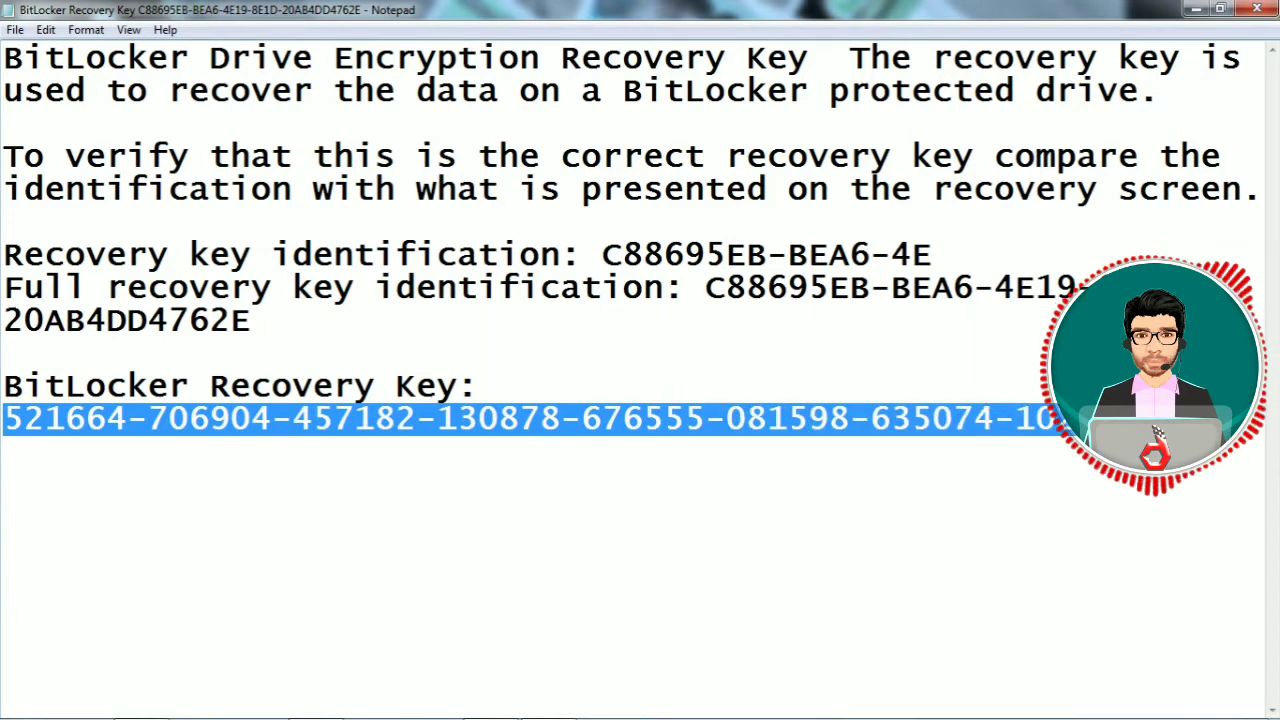
{"action": "right_click", "coordinate": [980, 419]}
{"action": "left_click", "coordinate": [1027, 480]}
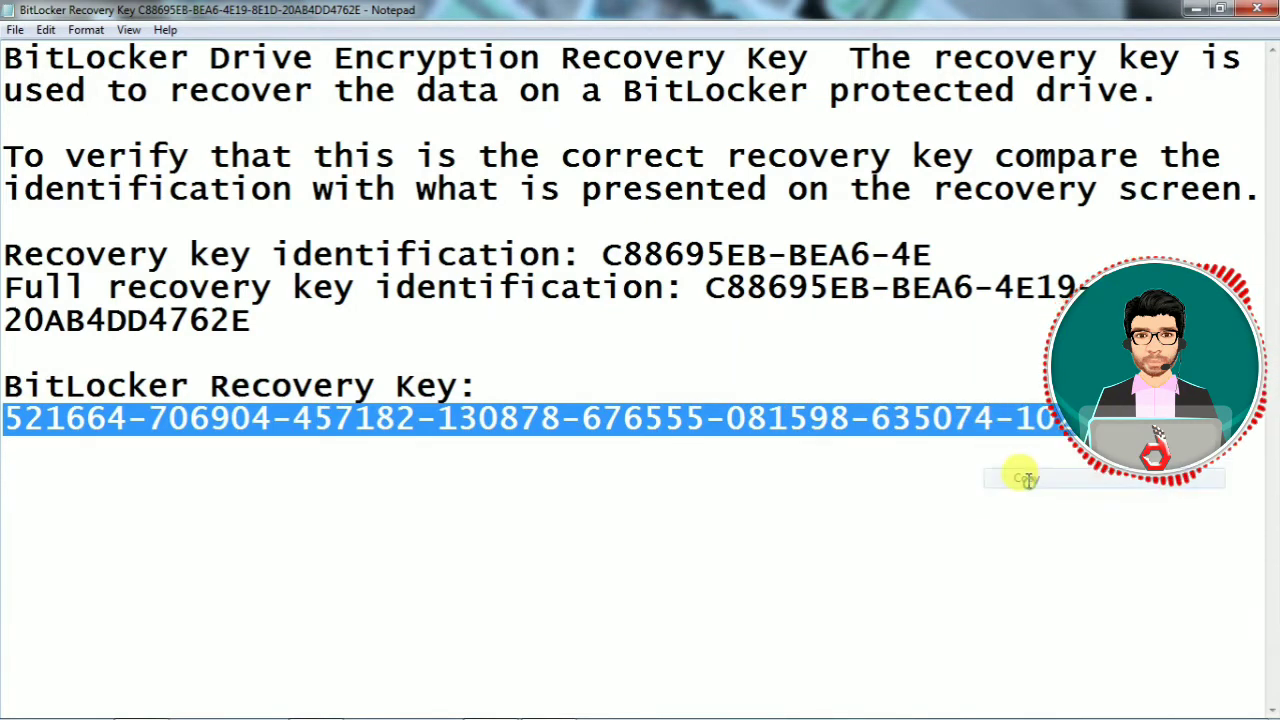
{"action": "left_click", "coordinate": [490, 700]}
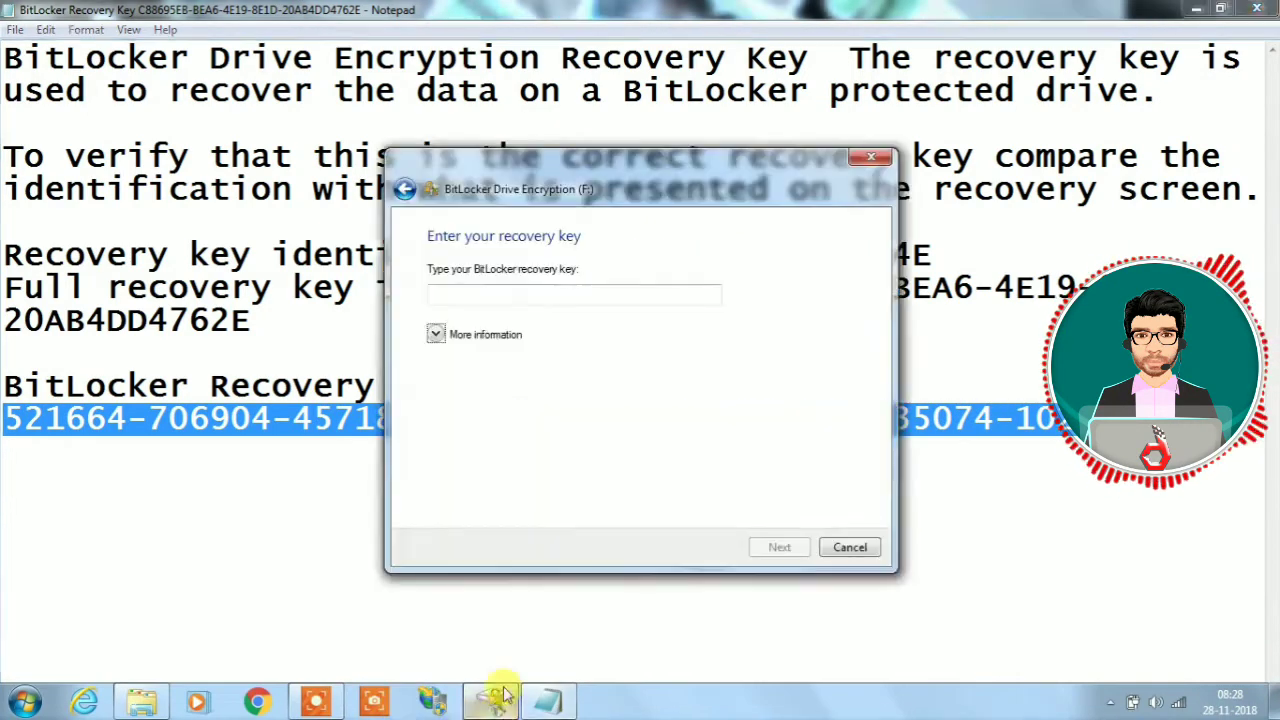
Paste the saved recovery key to unlock drive F:, close Notepad and minimize the Desktop folder window.
{"action": "right_click", "coordinate": [494, 290]}
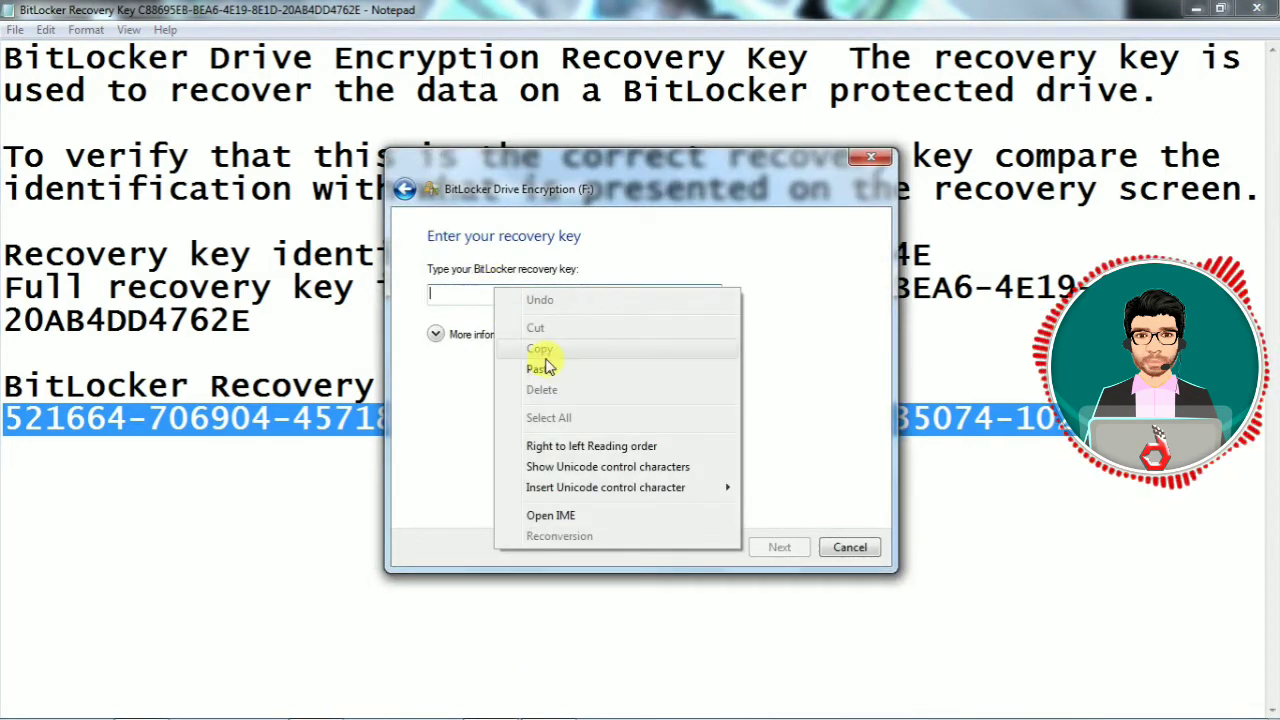
{"action": "left_click", "coordinate": [543, 368]}
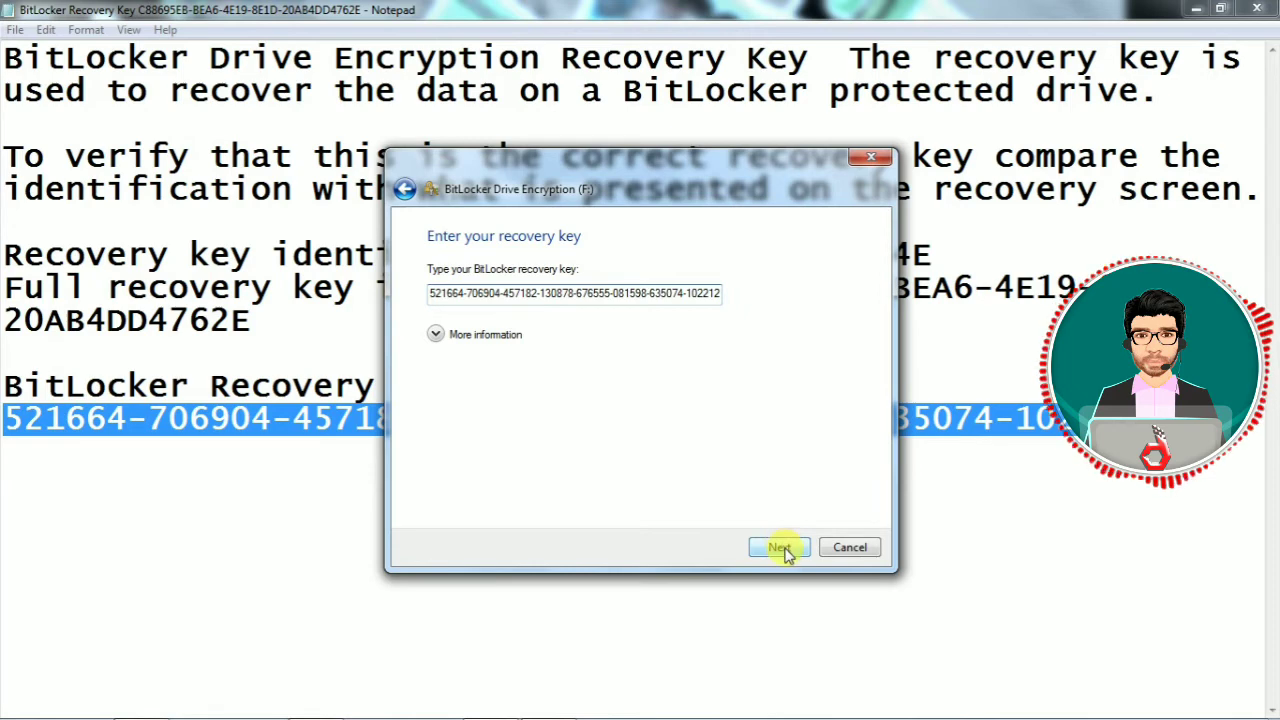
{"action": "left_click", "coordinate": [1252, 9]}
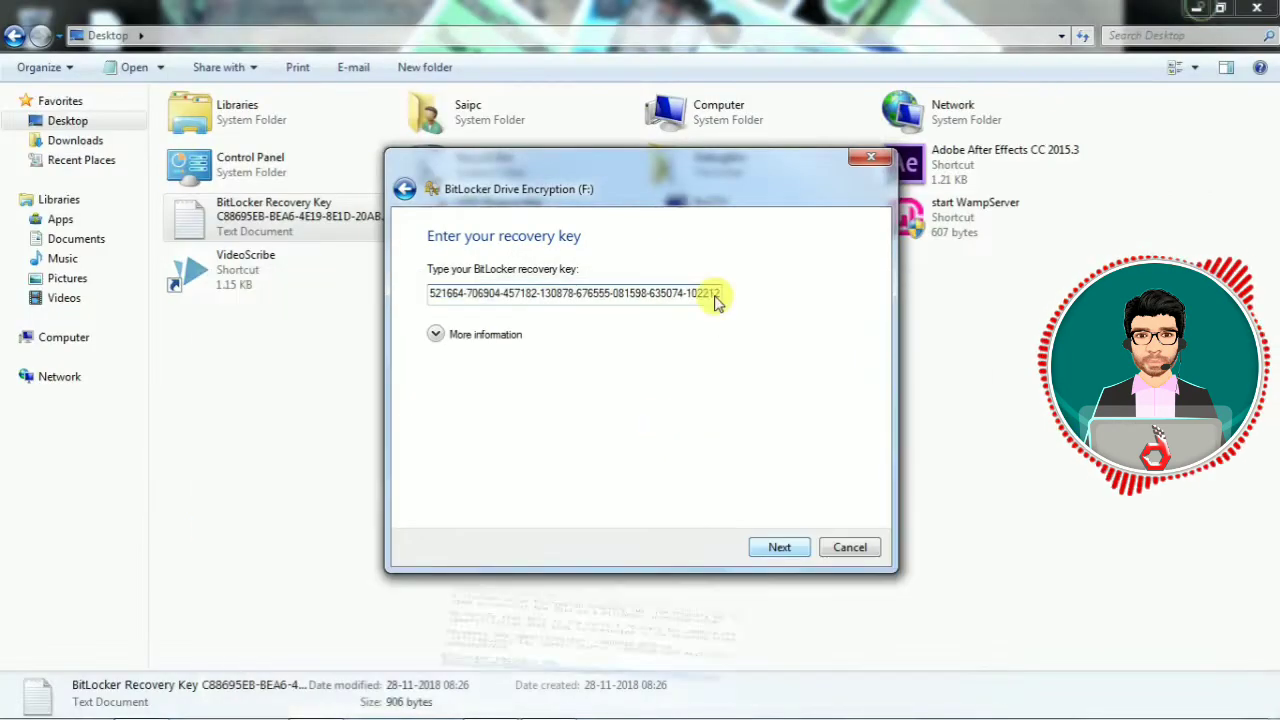
{"action": "key", "text": "Return"}
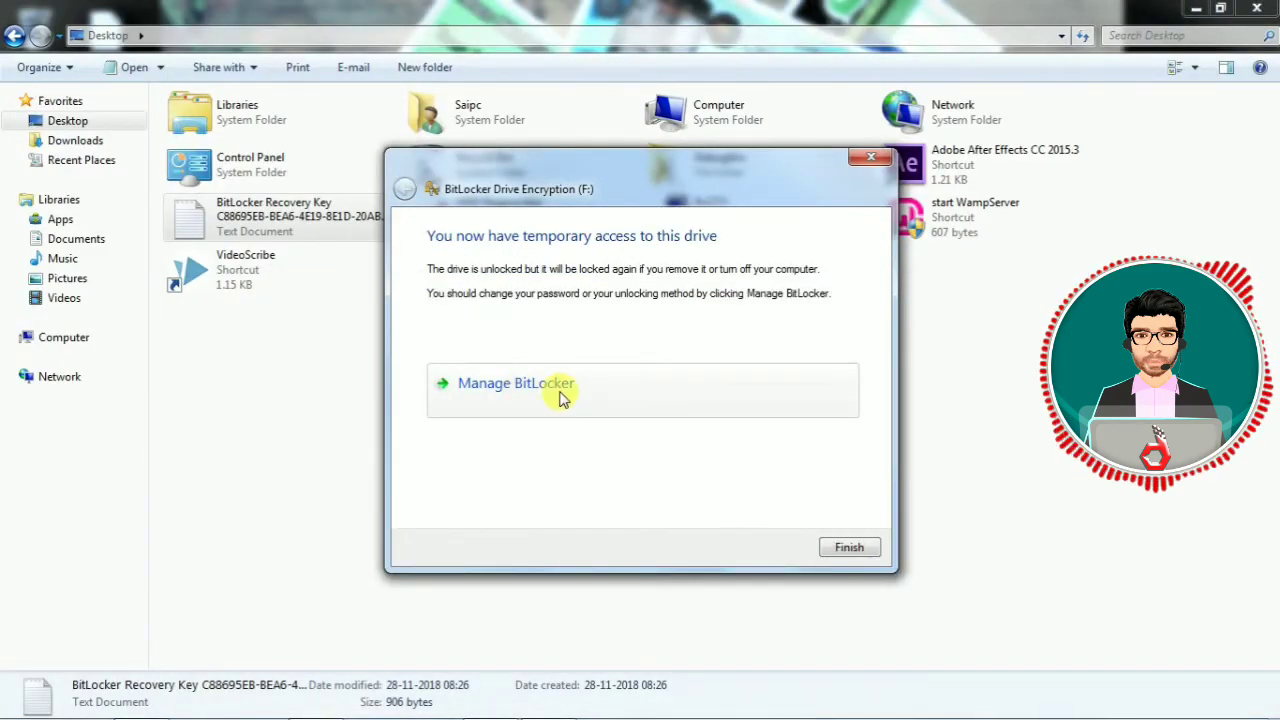
{"action": "left_click", "coordinate": [1193, 9]}
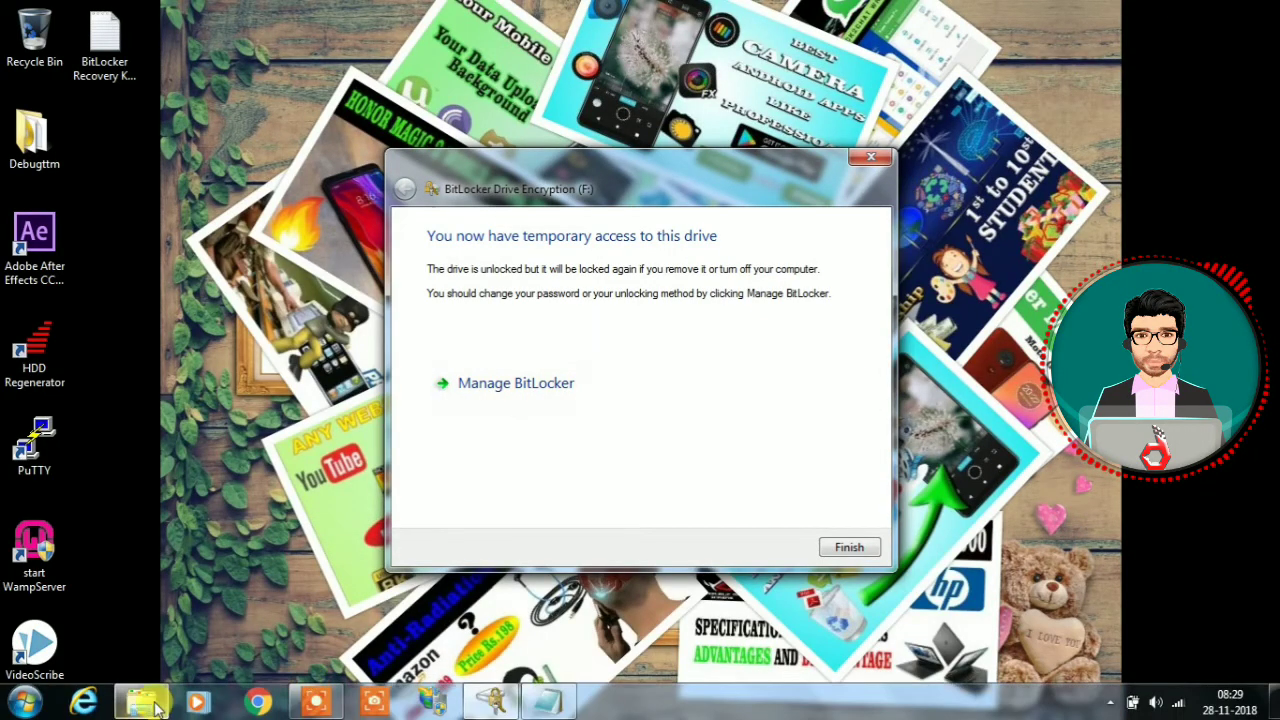
From the Computer view, open BitLocker management for drive F:, close it unchanged and finish the unlock wizard.
{"action": "left_click", "coordinate": [141, 700]}
{"action": "left_click", "coordinate": [96, 348]}
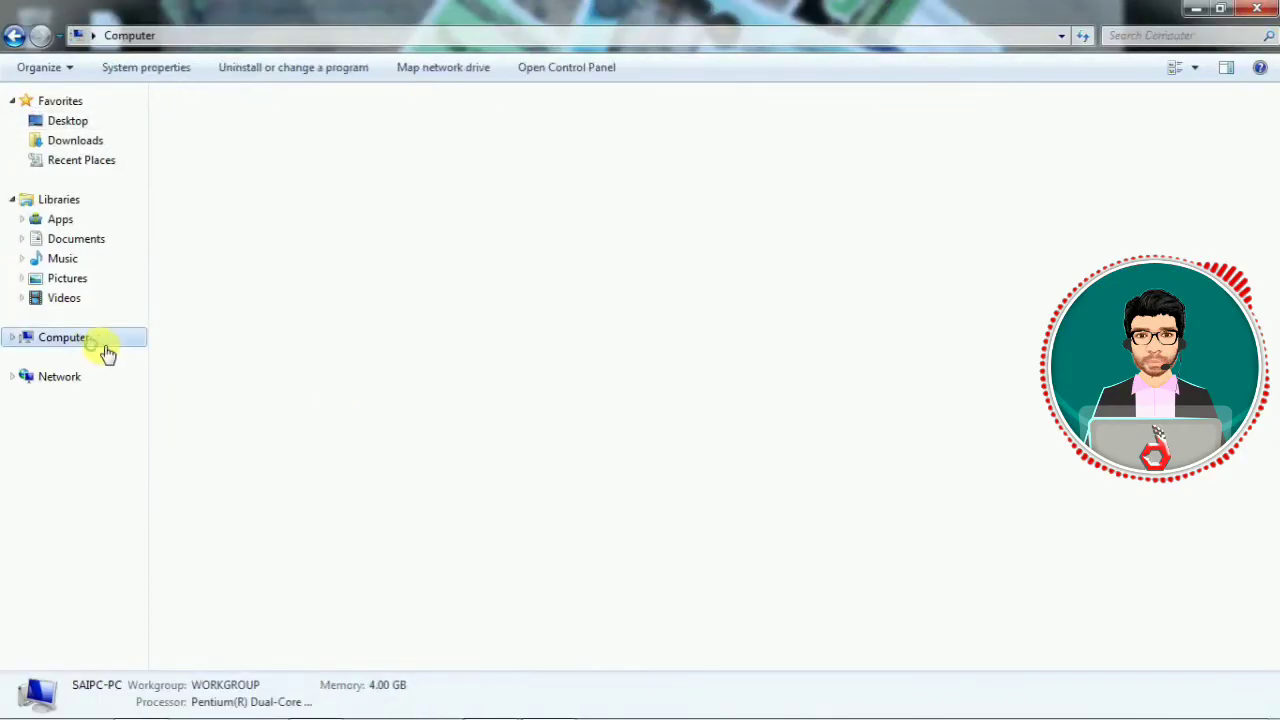
{"action": "left_click", "coordinate": [490, 700]}
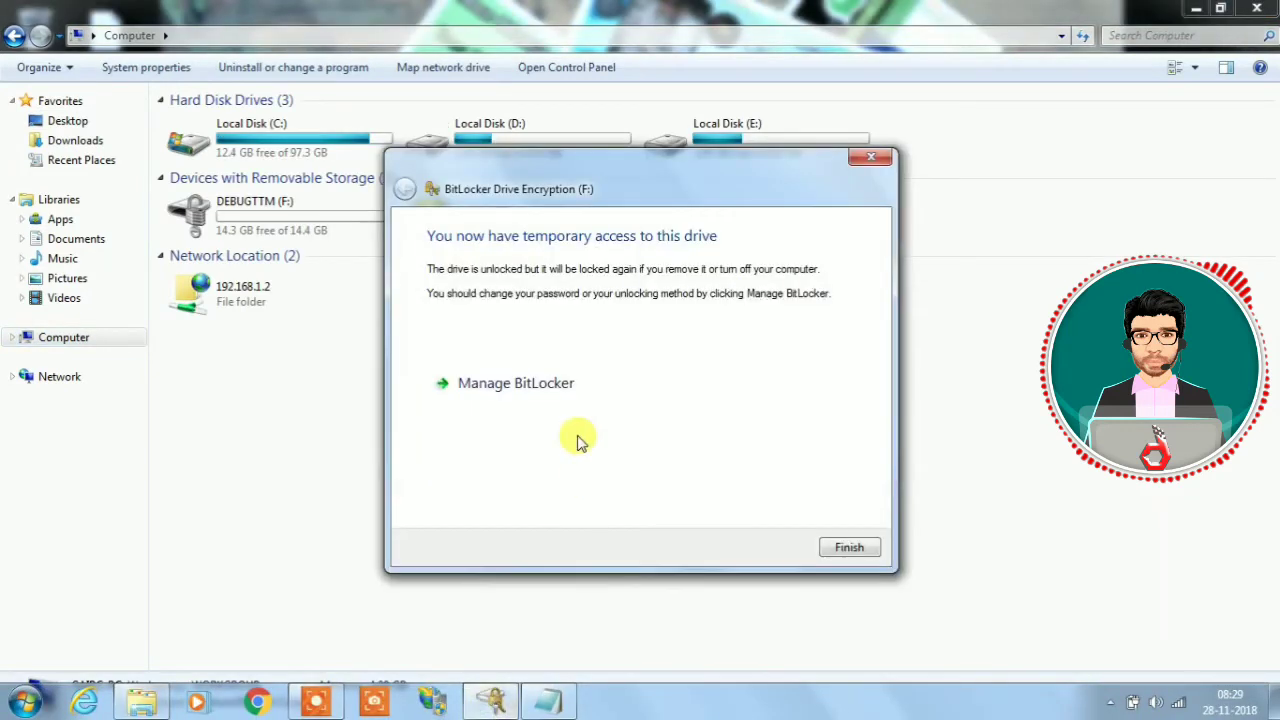
{"action": "left_click", "coordinate": [528, 386]}
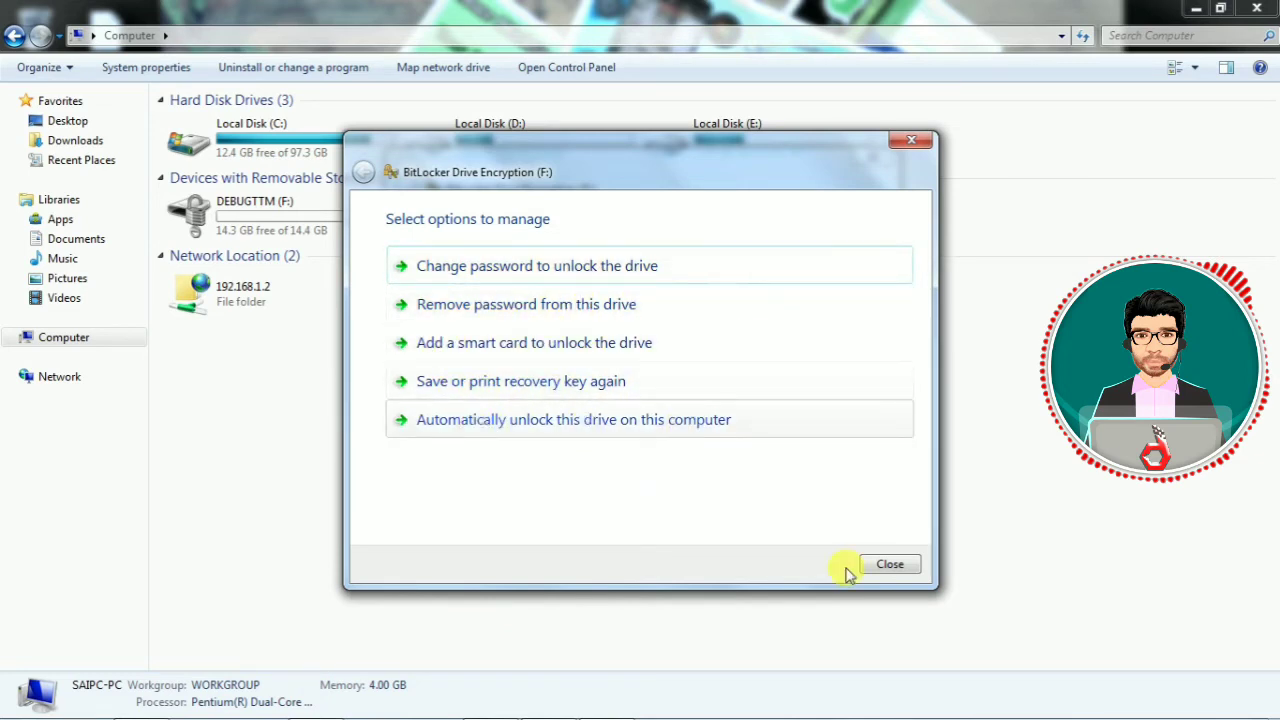
{"action": "left_click", "coordinate": [888, 566]}
{"action": "left_click", "coordinate": [848, 546]}
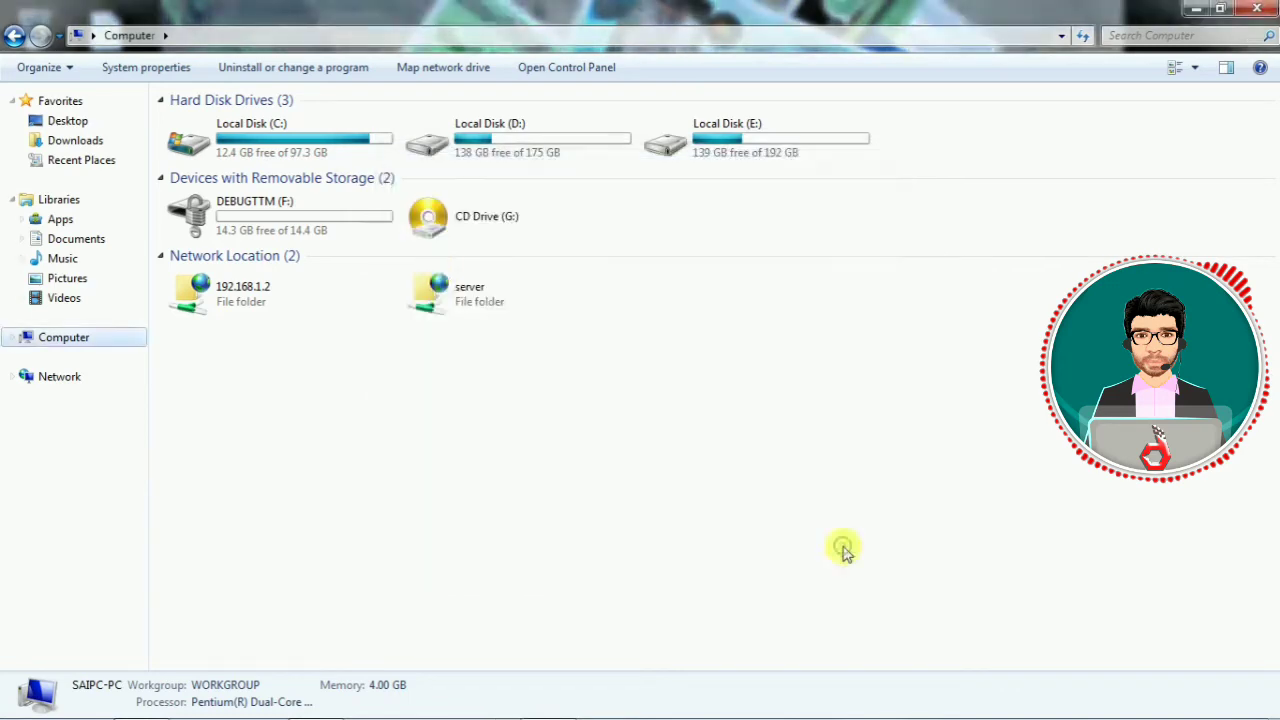
Browse the 12 image files on DEBUGTTM (F:), then return to Computer with the drive selected.
{"action": "double_click", "coordinate": [330, 225]}
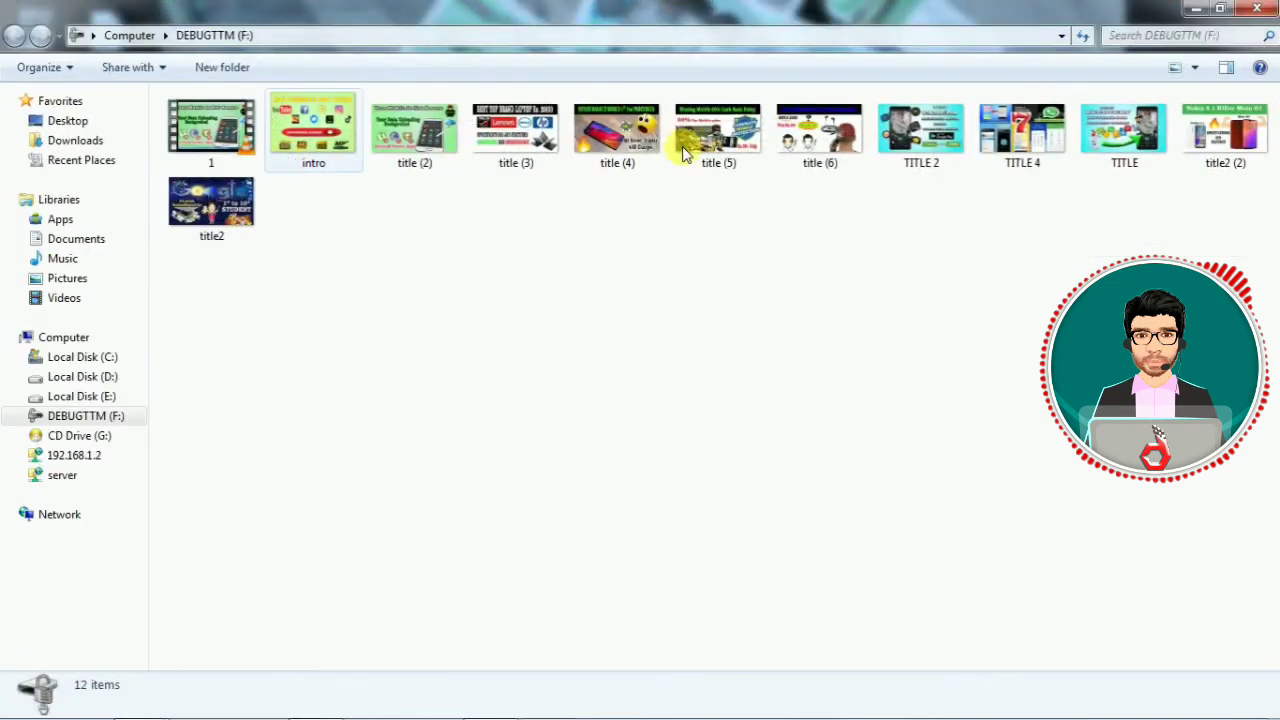
{"action": "left_click", "coordinate": [130, 35]}
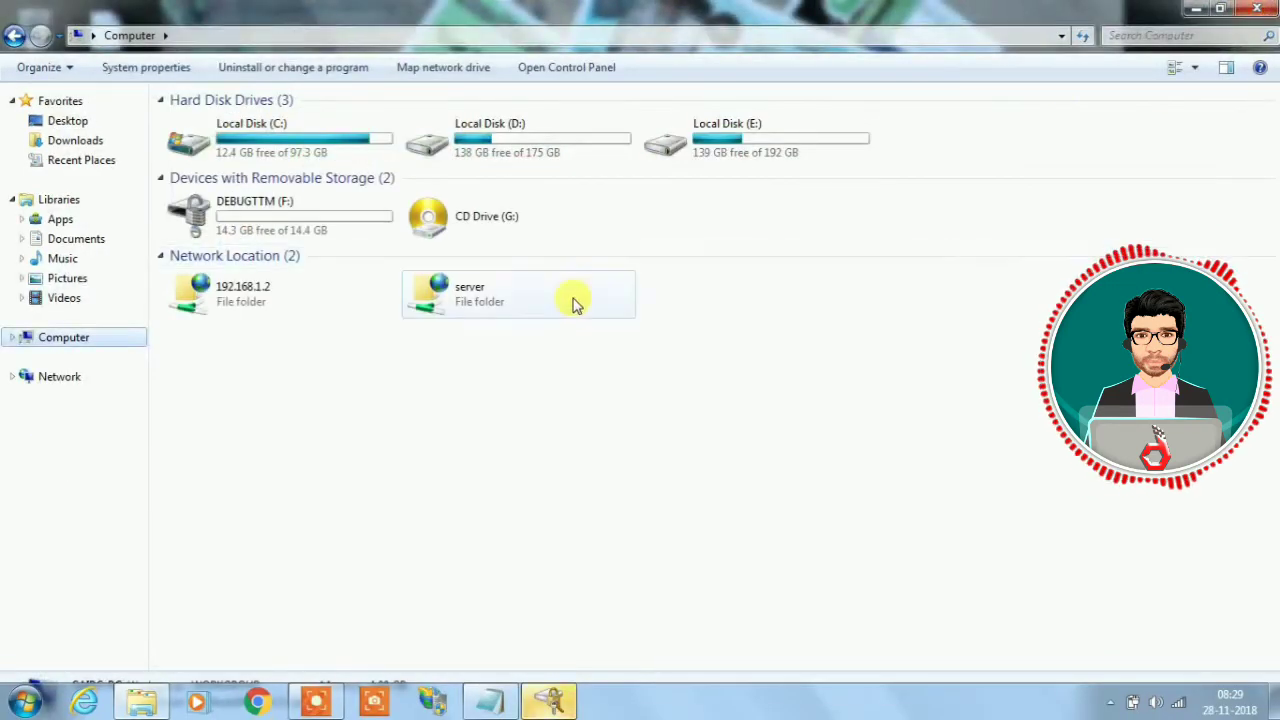
{"action": "left_click", "coordinate": [340, 228]}
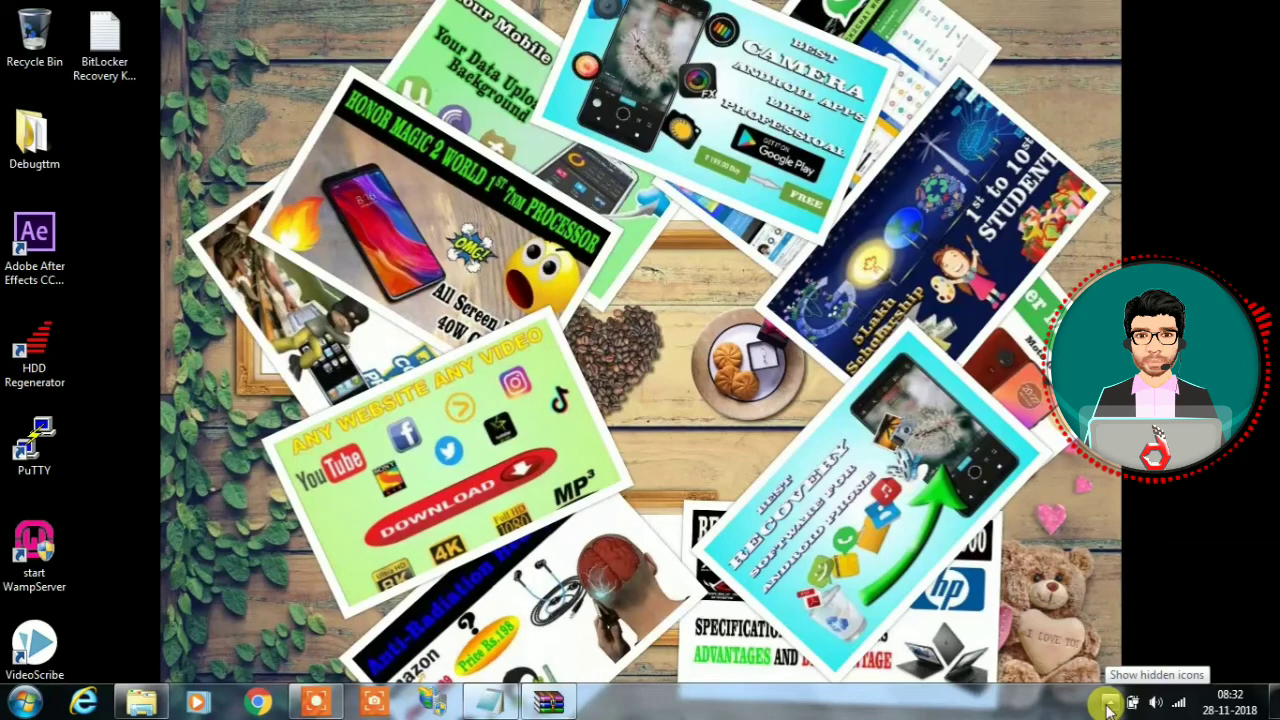
Eject DataTraveler 2.0 from the notification area, then open USBDiskEjector1.3.0.6.zip from D:\Softwares in WinRAR.
{"action": "left_click", "coordinate": [1108, 706]}
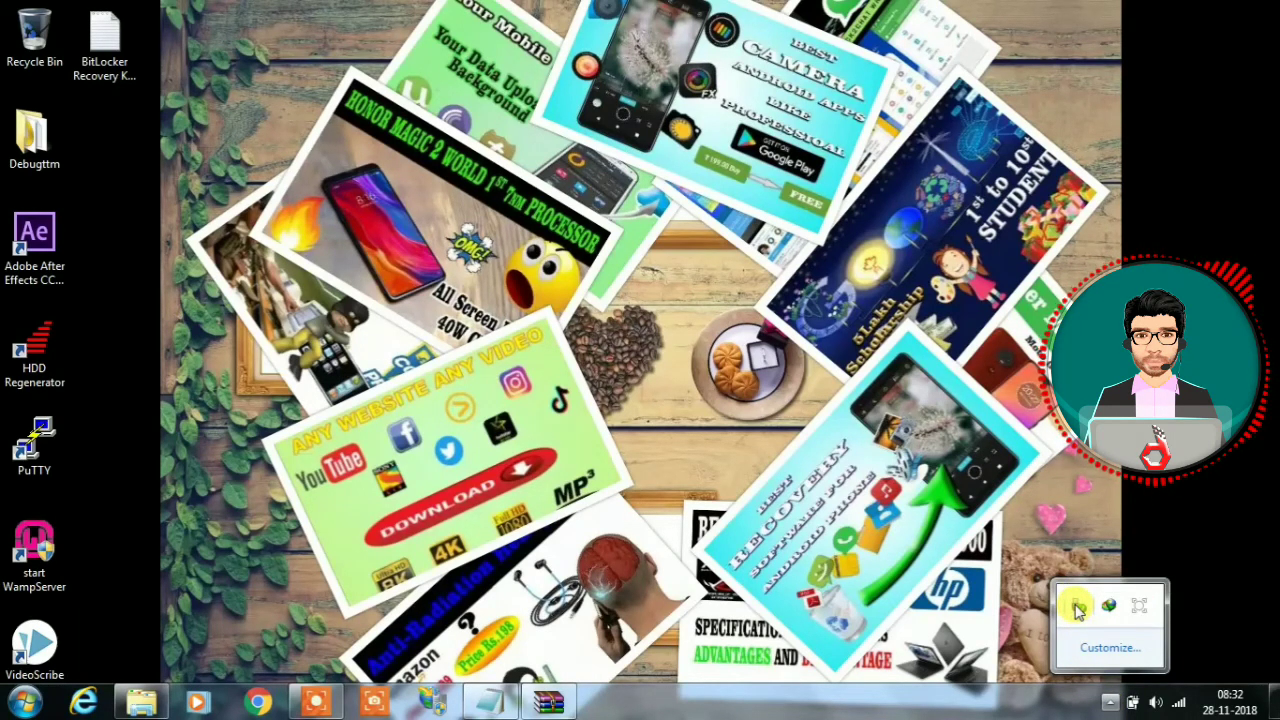
{"action": "left_click", "coordinate": [1077, 607]}
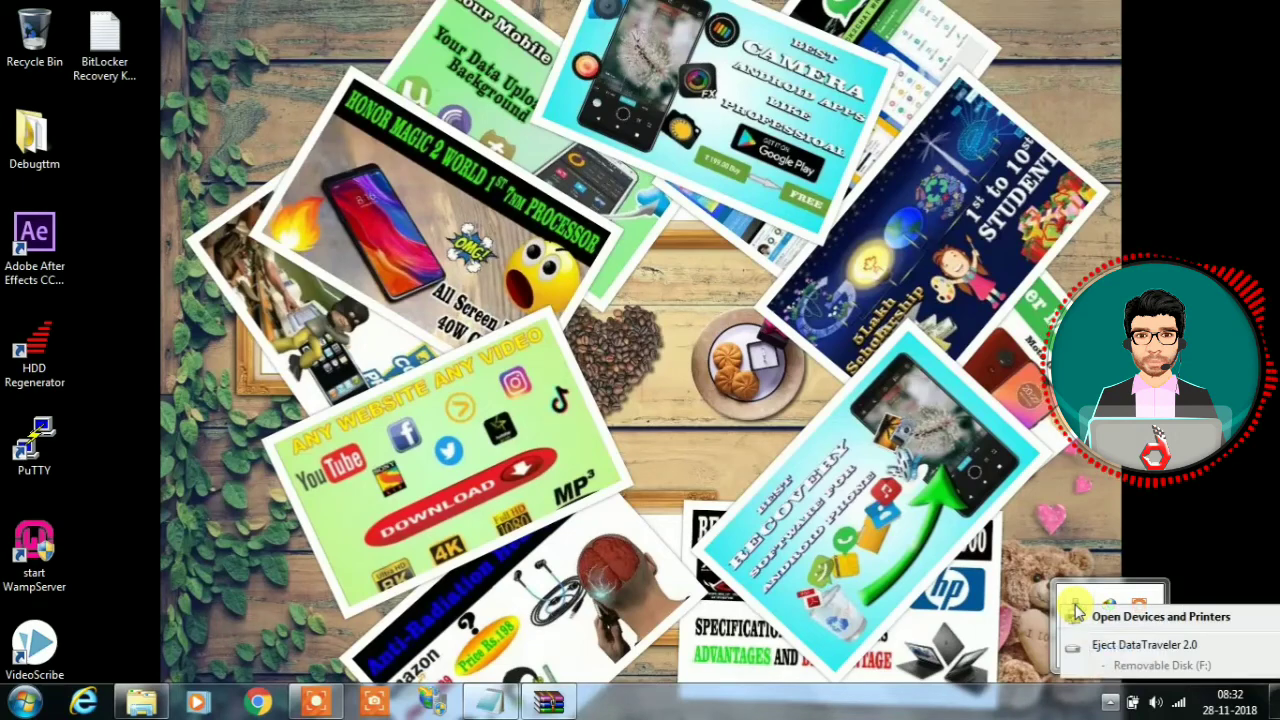
{"action": "left_click", "coordinate": [1114, 649]}
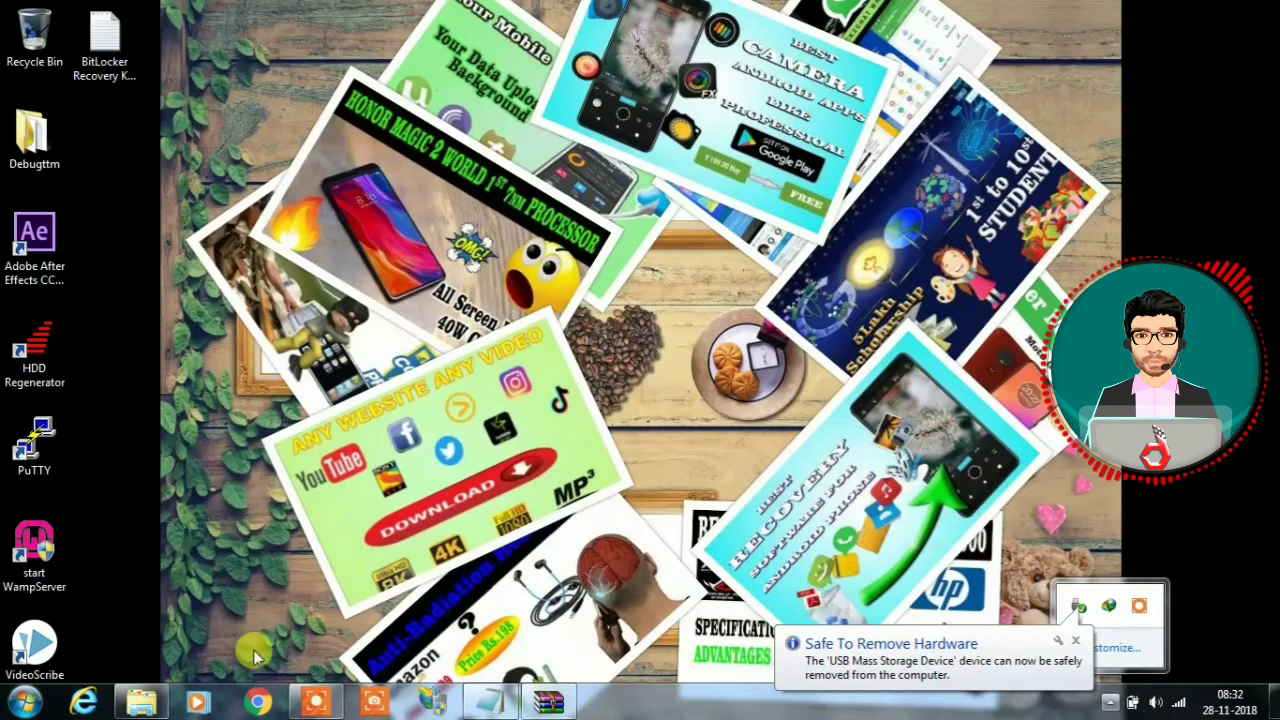
{"action": "left_click", "coordinate": [141, 702]}
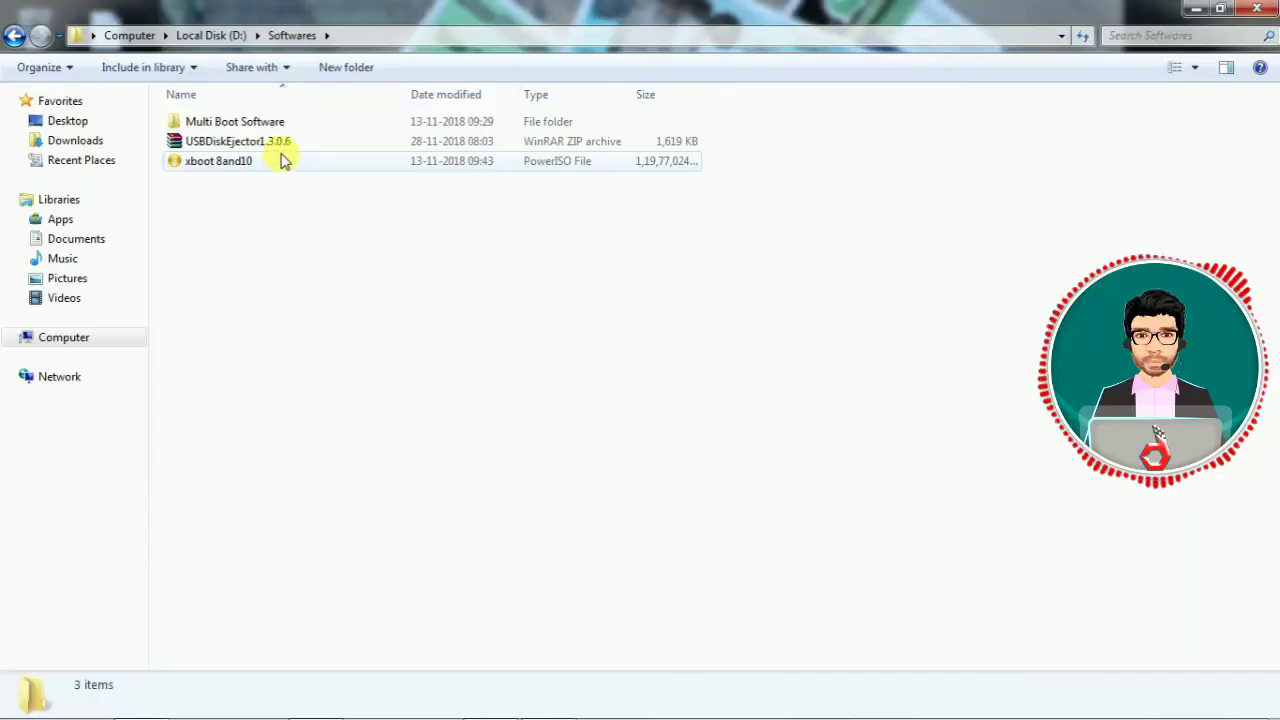
{"action": "double_click", "coordinate": [280, 141]}
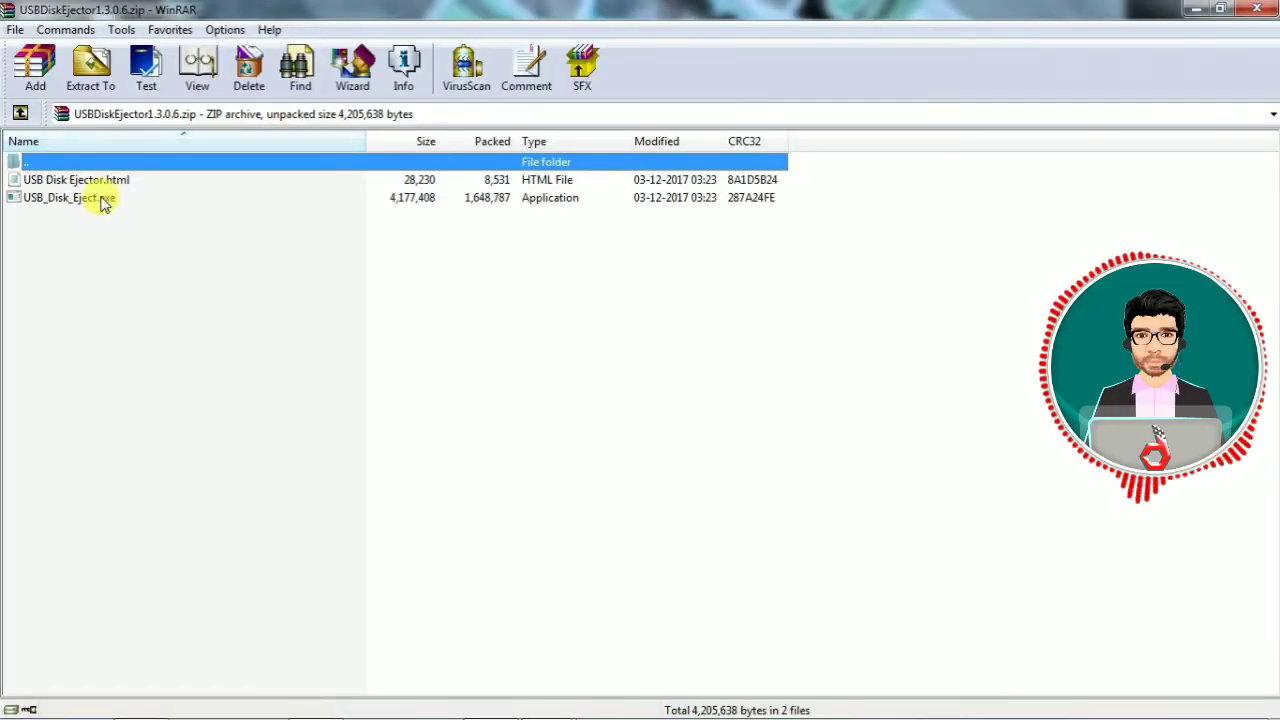
Run USB_Disk_Eject.exe, cancel the BitLocker prompt, eject the Kingston DataTraveler 2.0 drive F:, and close the ejector.
{"action": "double_click", "coordinate": [100, 197]}
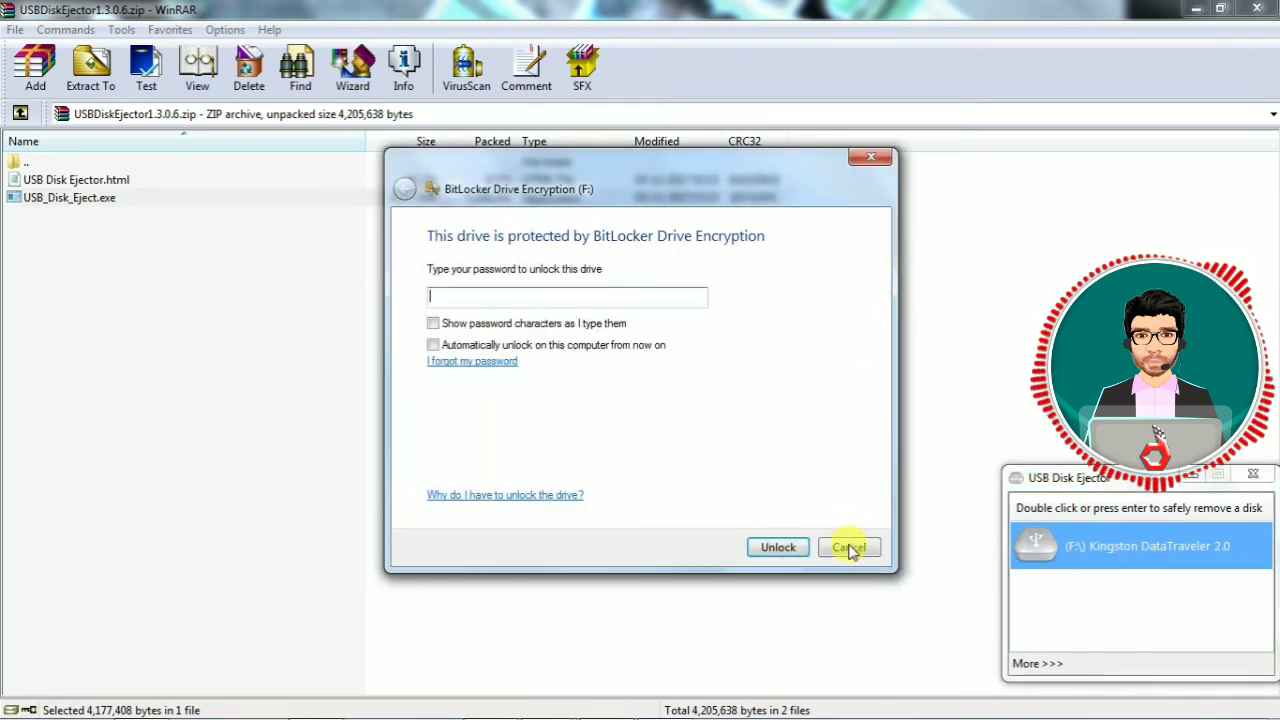
{"action": "left_click", "coordinate": [849, 548]}
{"action": "double_click", "coordinate": [1120, 547]}
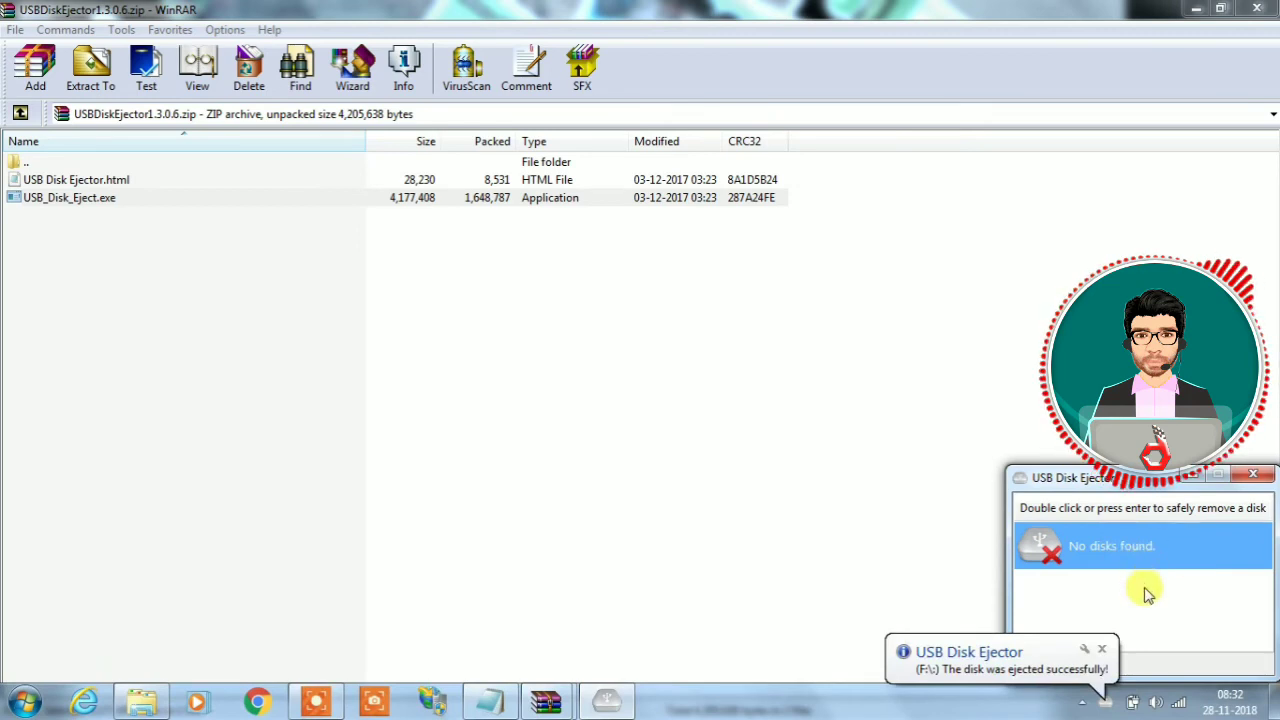
{"action": "left_click", "coordinate": [1105, 649]}
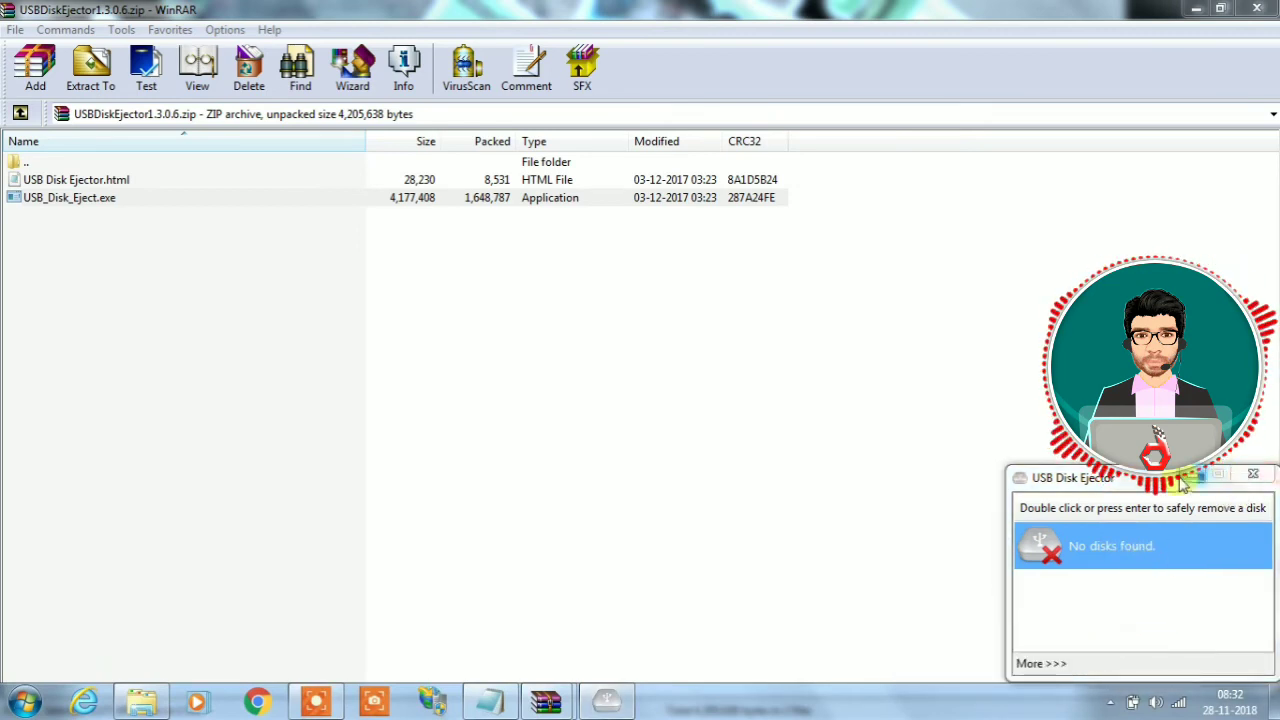
{"action": "left_click", "coordinate": [1255, 478]}
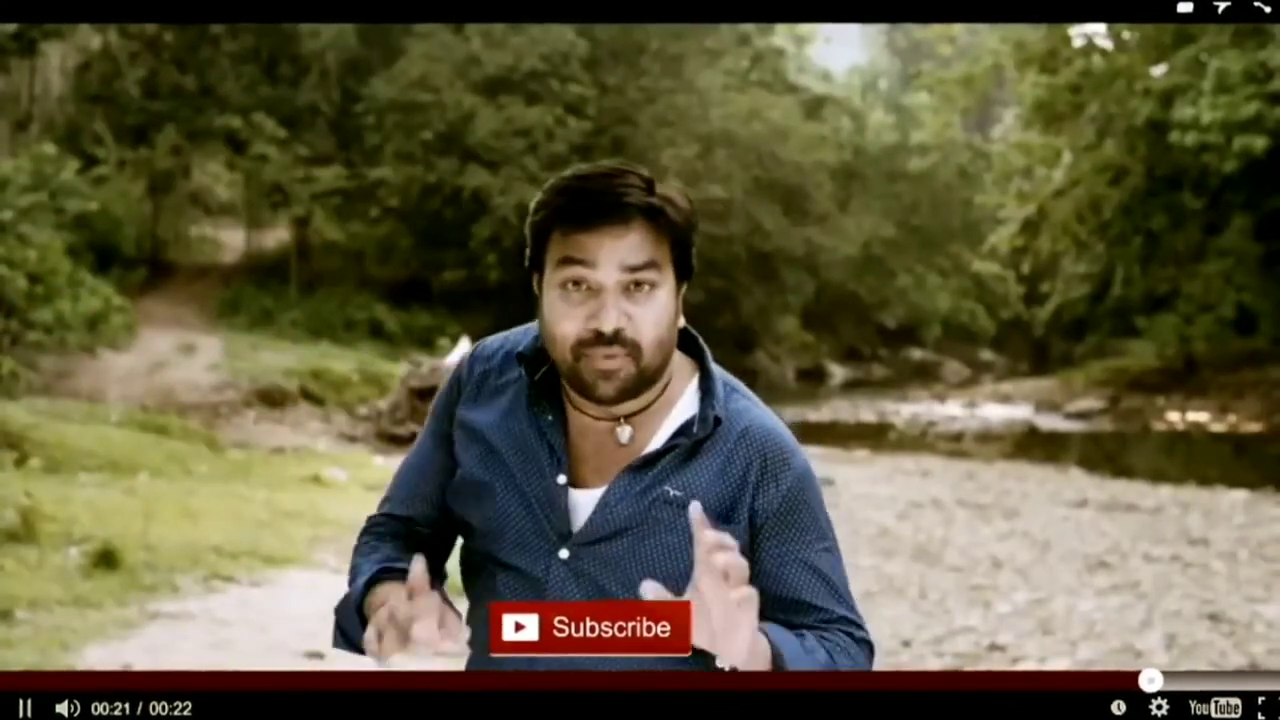